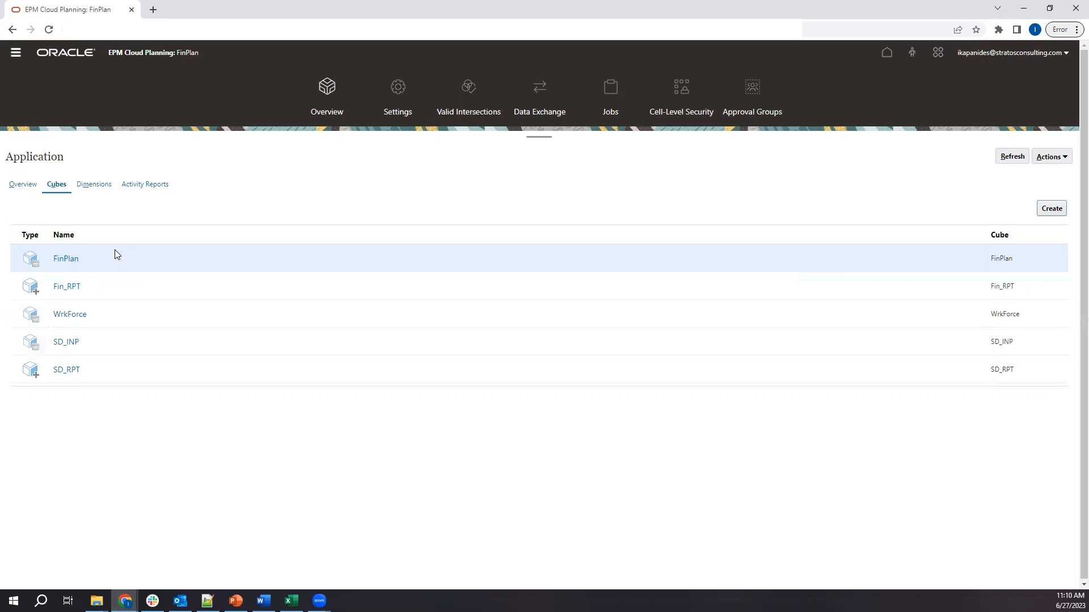
Step: List the dimensions of the WrkForce cube and open its Employee dimension for member properties
left_click(95, 186)
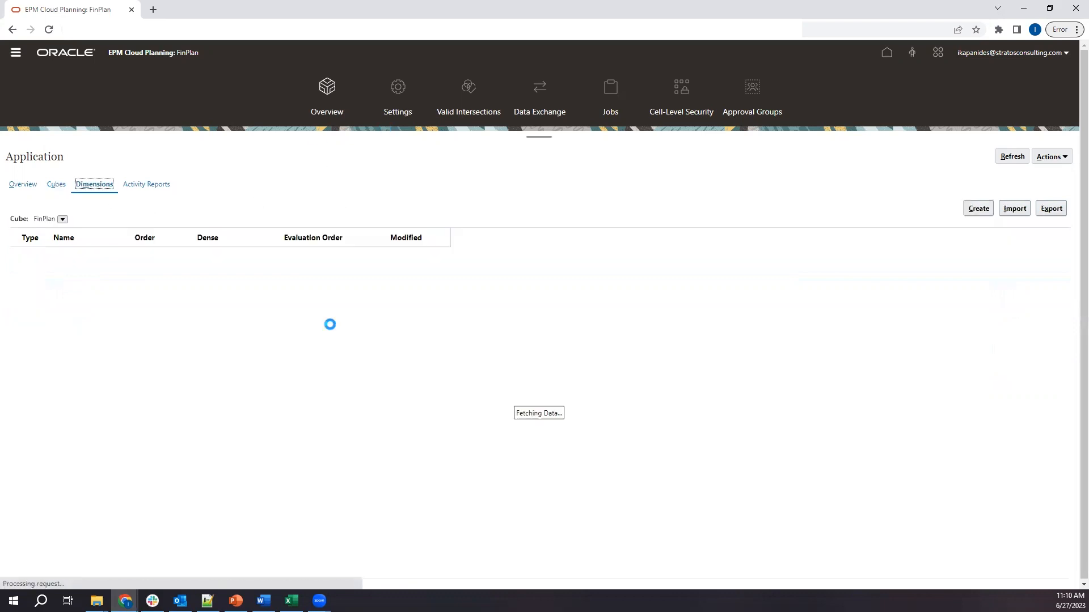
left_click(63, 220)
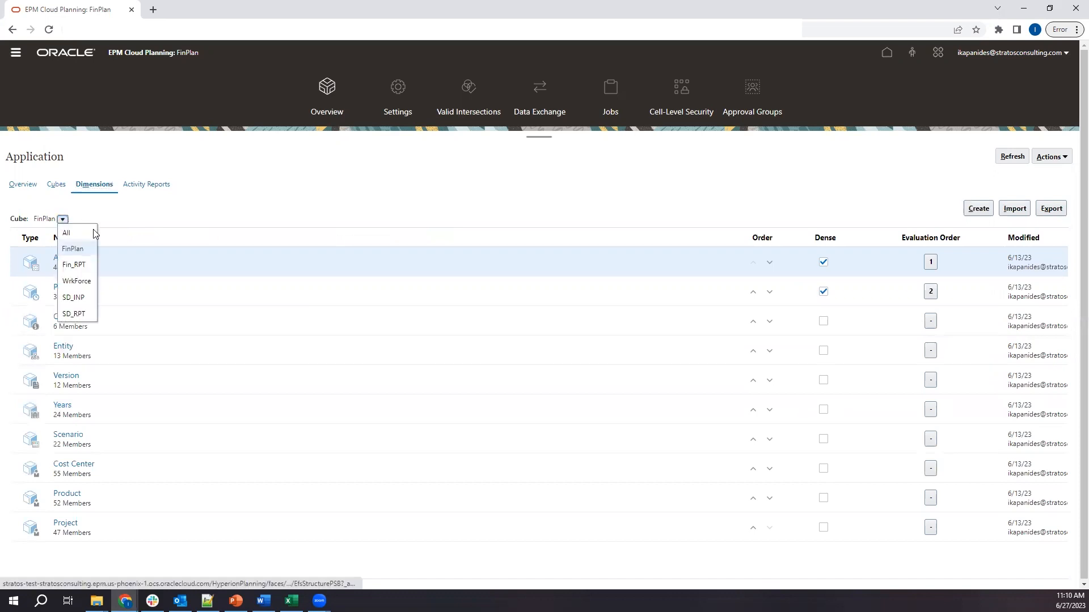
left_click(76, 281)
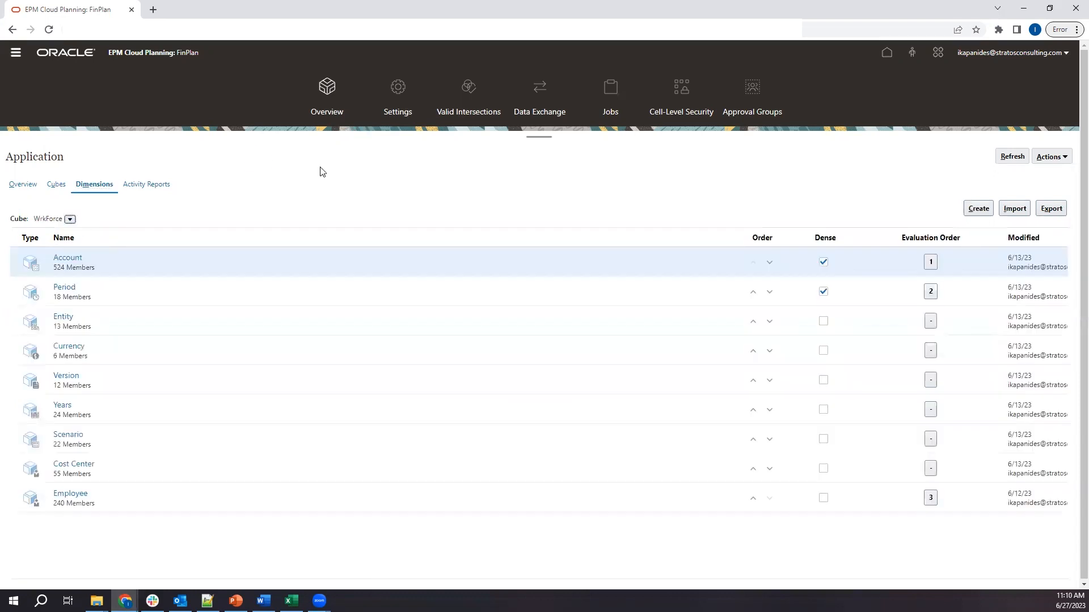
left_click(72, 495)
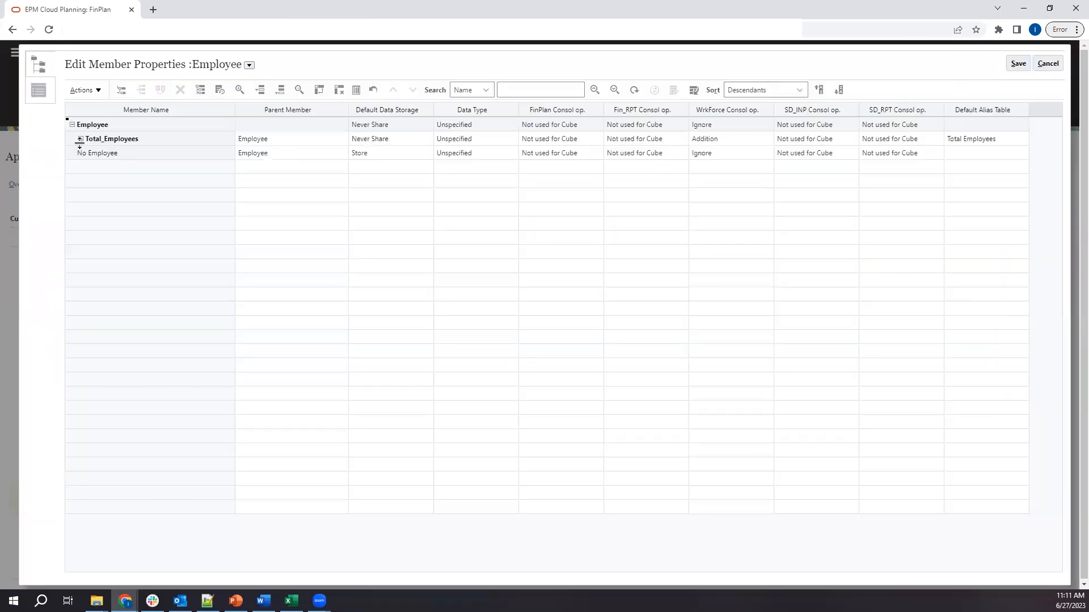
Step: Examine the members under New Employees and Existing Employees within Total_Employees, collapsing each group after viewing
left_click(84, 141)
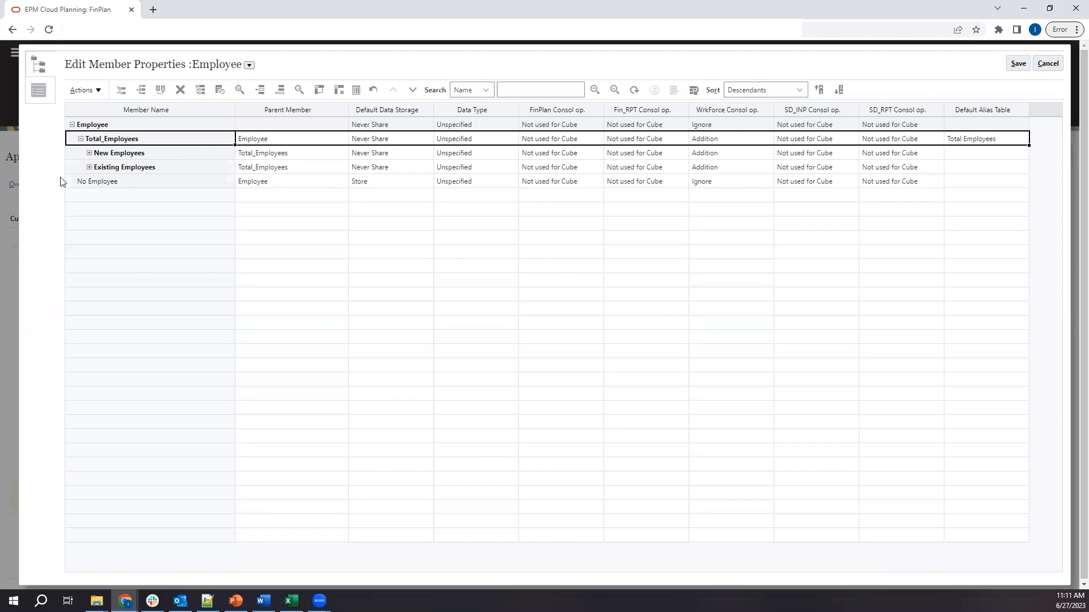
left_click(90, 154)
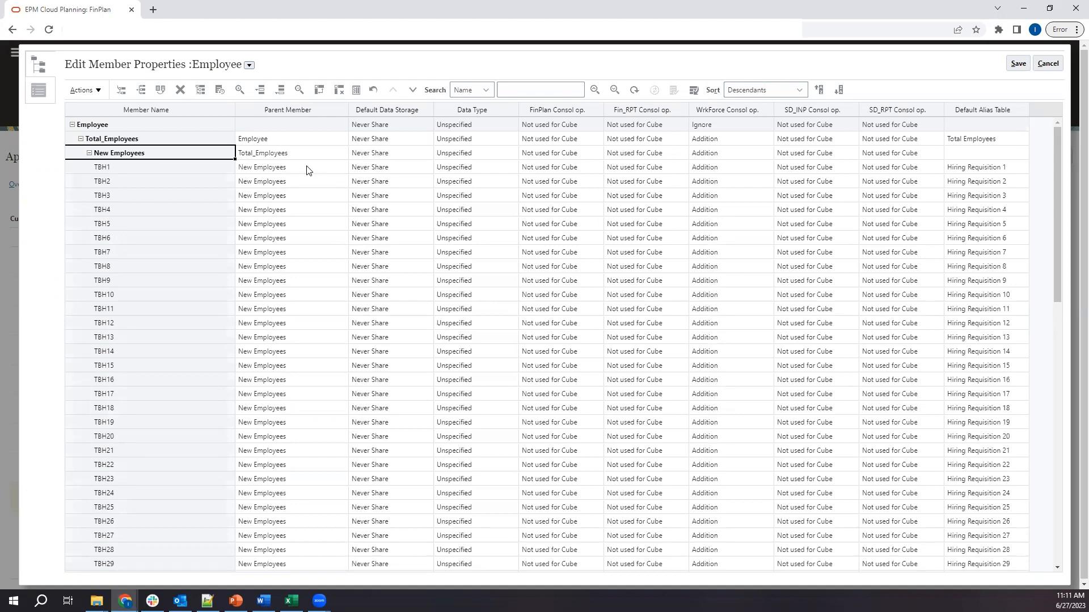
left_click(88, 154)
left_click(89, 167)
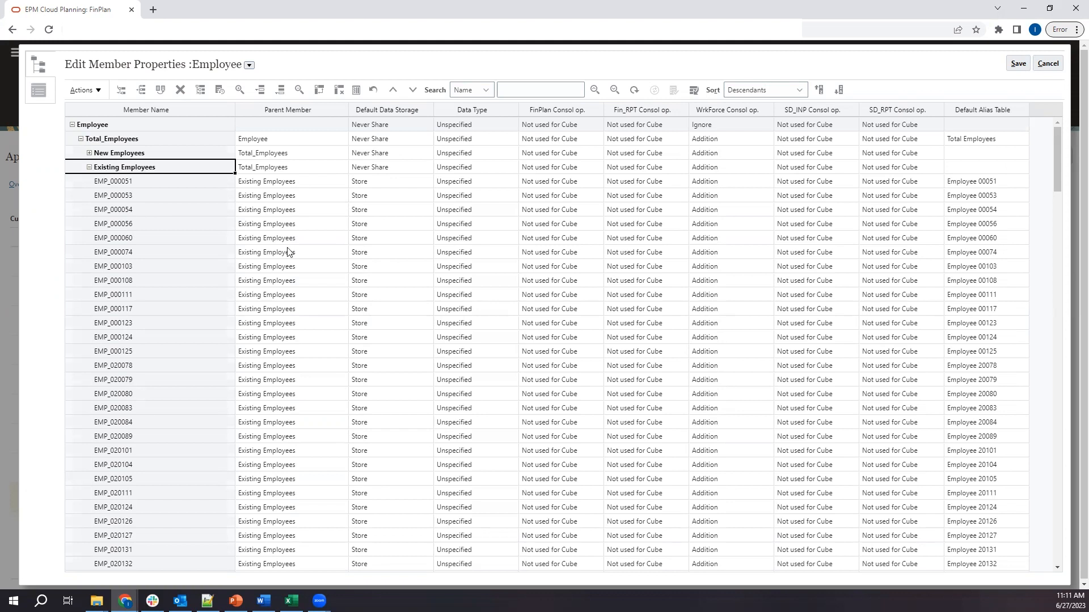
left_click(89, 168)
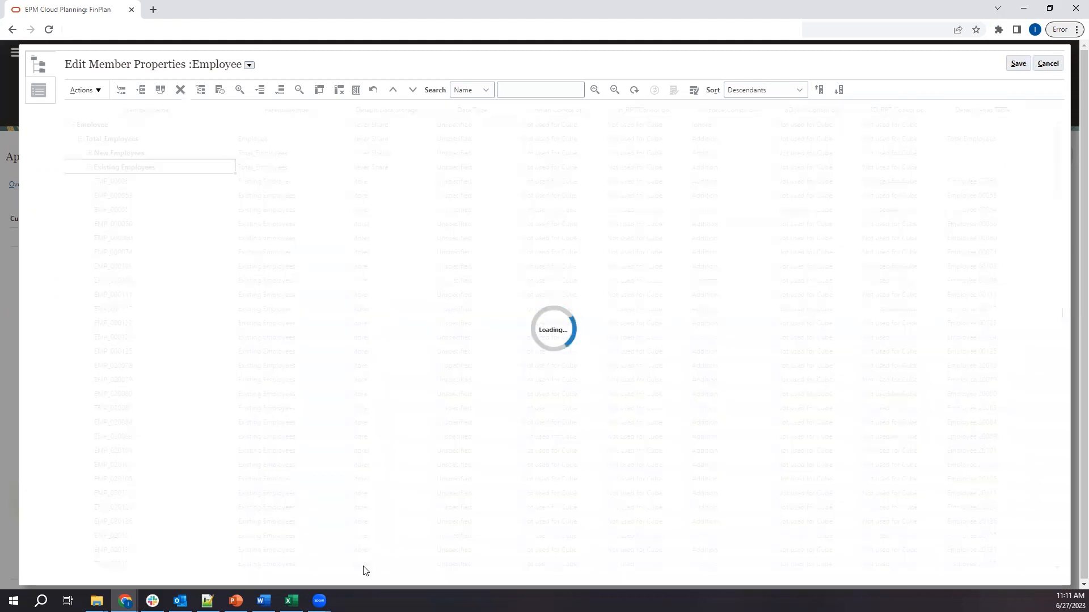
Step: Switch to the Workforce_Forms.xlsx workbook in Excel and review the FY22 cost and merit month entries in Yearly Assumptions
left_click(291, 601)
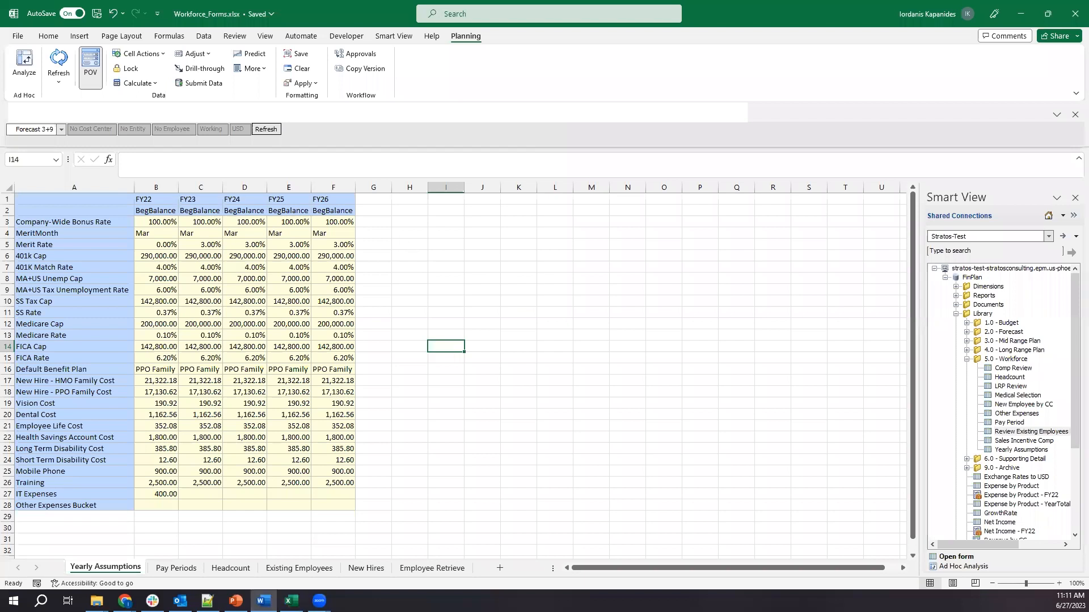
left_click(264, 601)
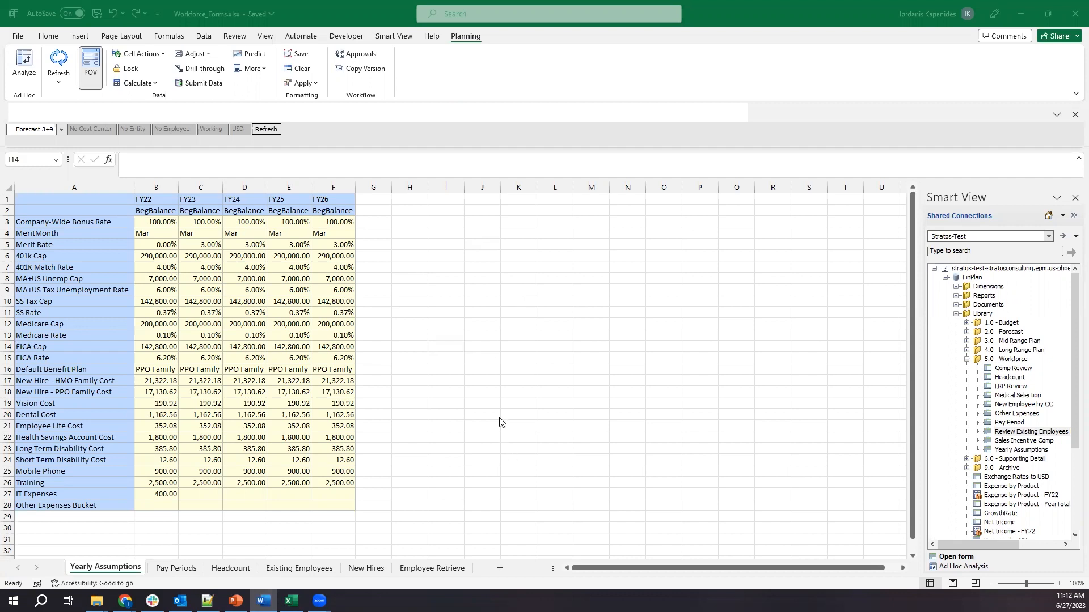
left_click(497, 394)
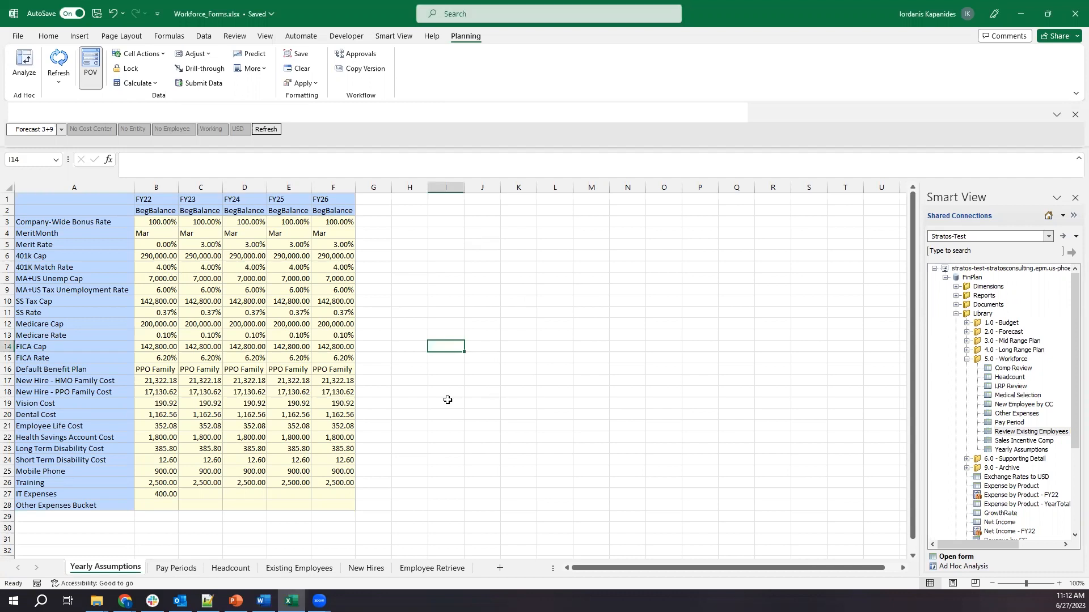
left_click(167, 403)
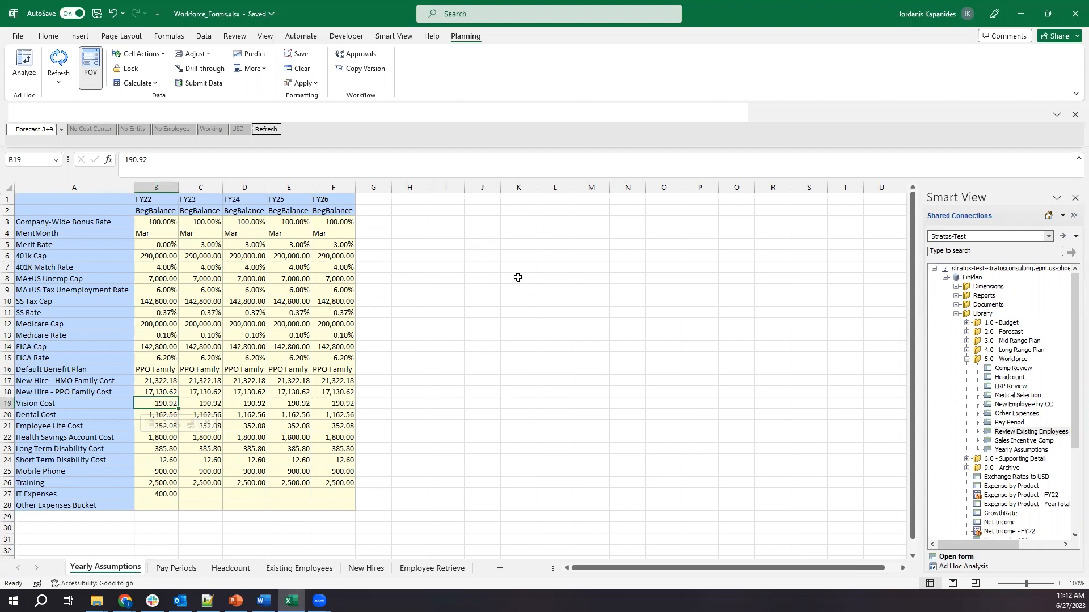
key("Down")
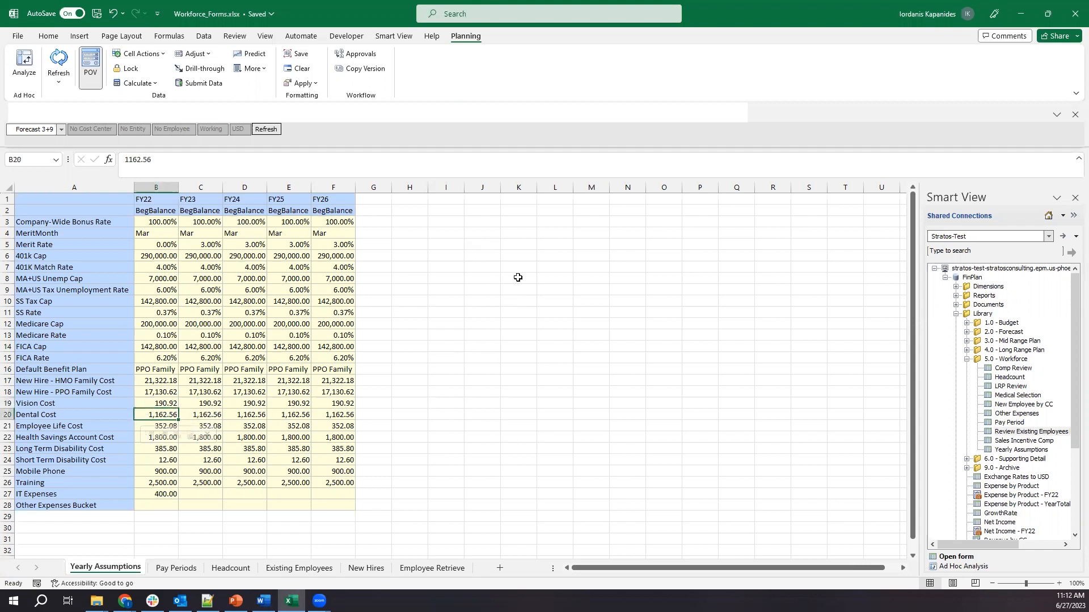
key("Down")
key("ctrl+Up")
key("Down")
key("Down")
key("Down")
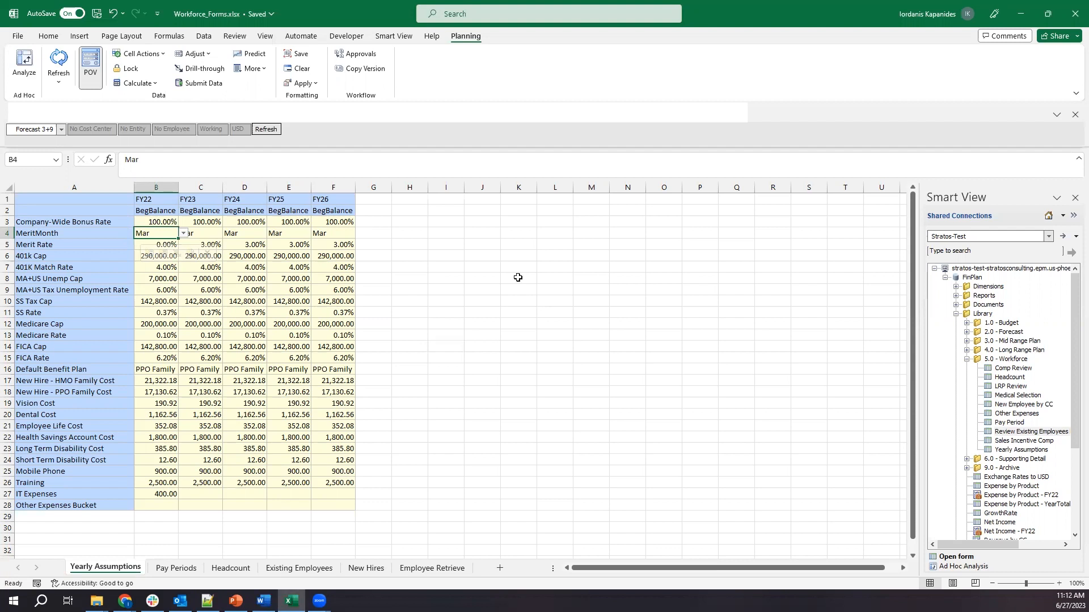
Step: Review the Merit Rate assumption across FY22 to FY26
key("Down")
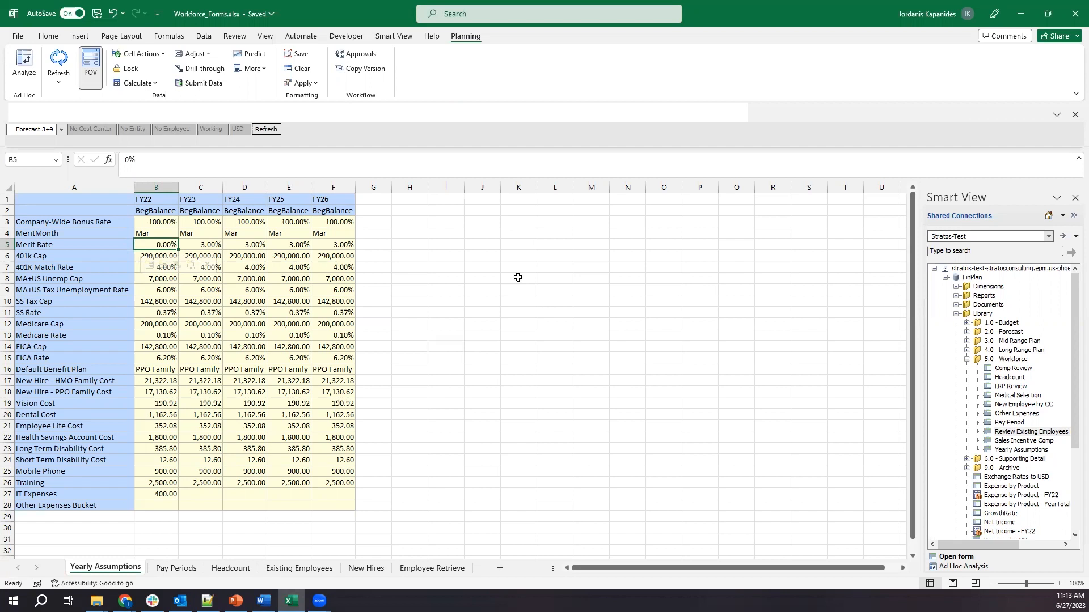
key("Right")
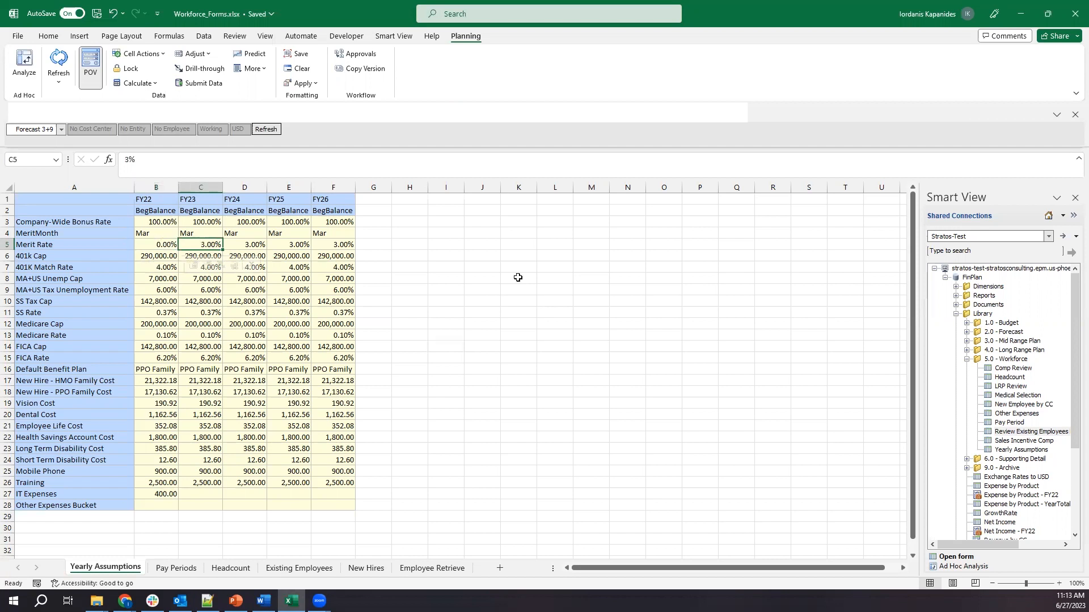
key("Right")
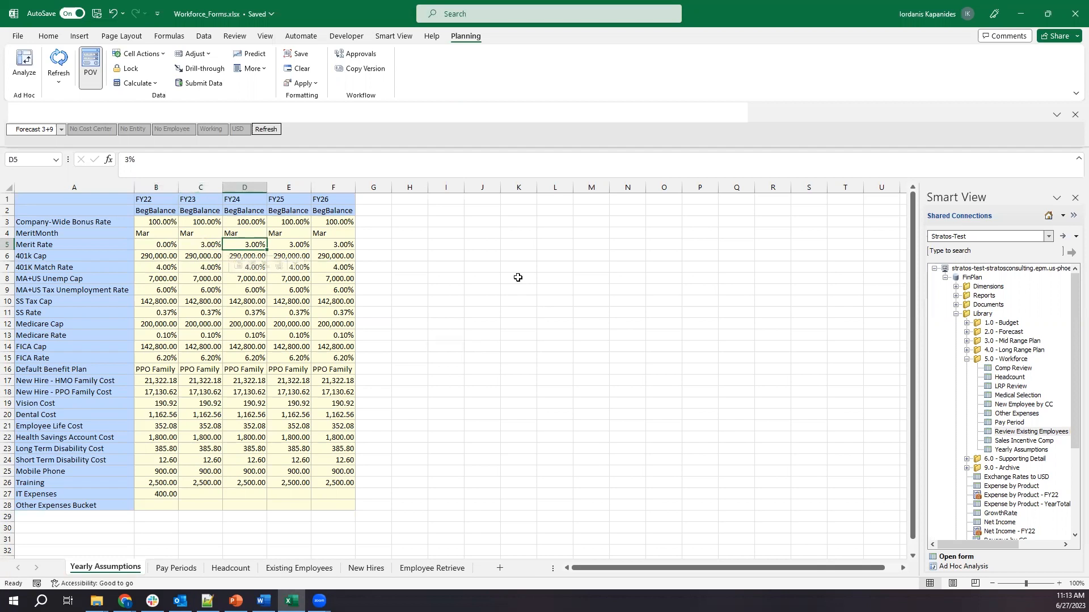
key("Right")
key("Right")
key("Right")
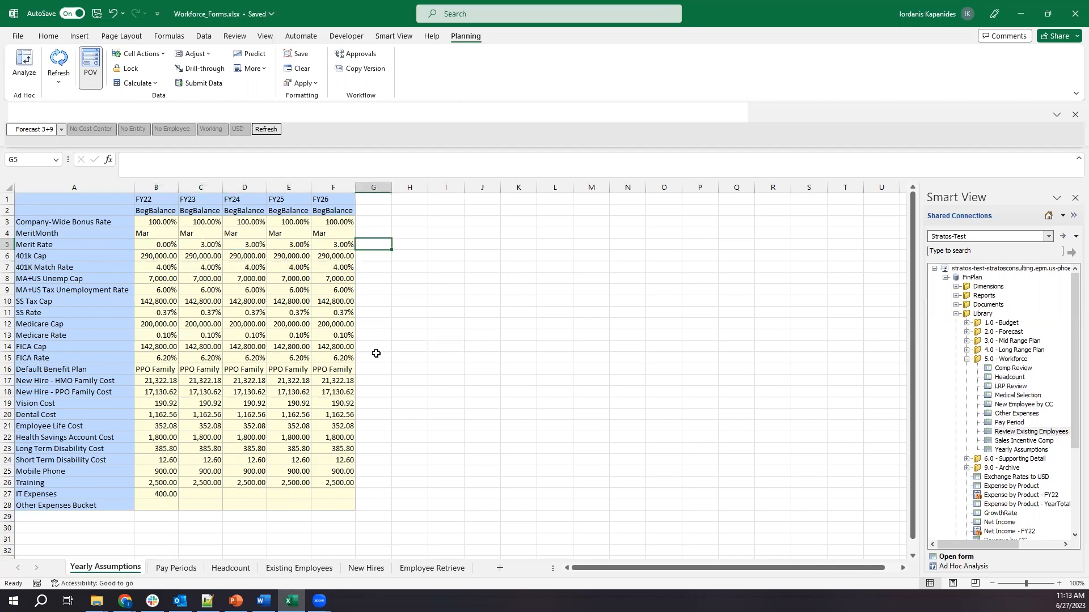
Step: Review the Pay Periods sheet and the monthly new-hire and existing employee counts on the Headcount sheet
left_click(176, 567)
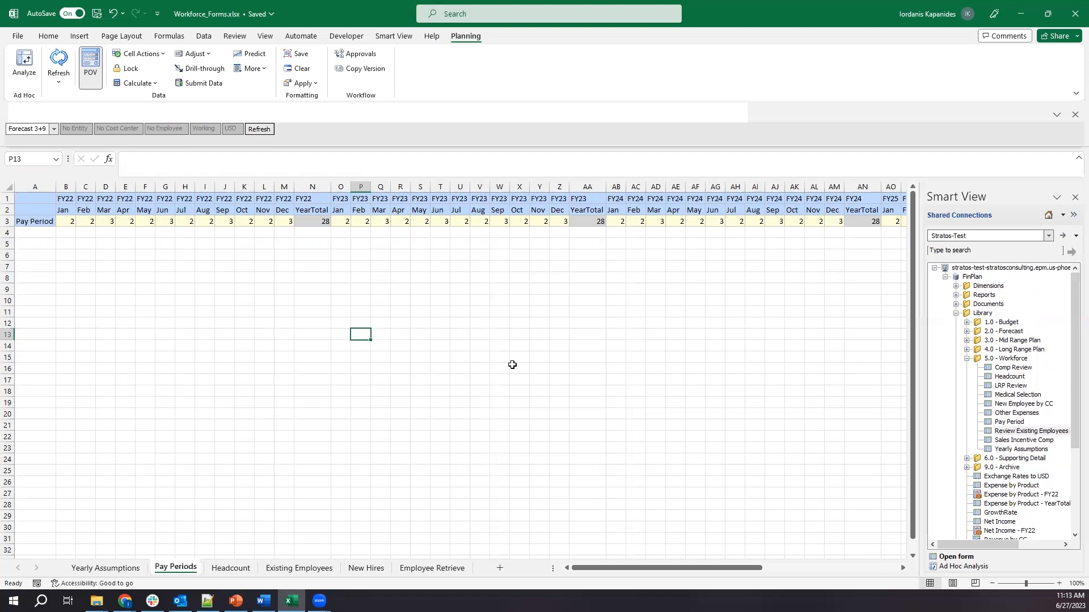
key("ctrl+Page_Down")
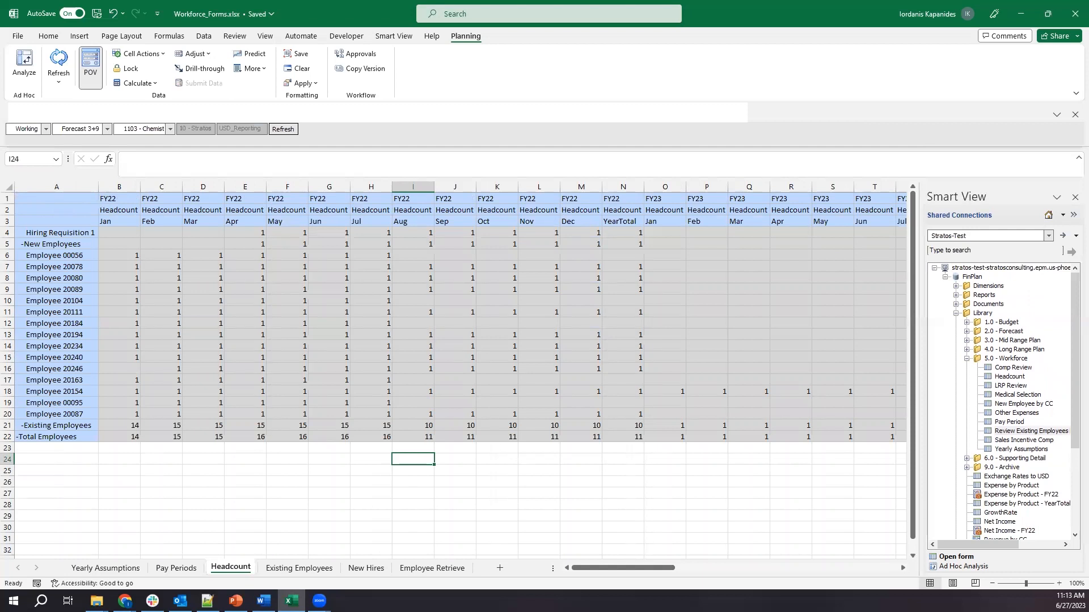
key("alt+Tab")
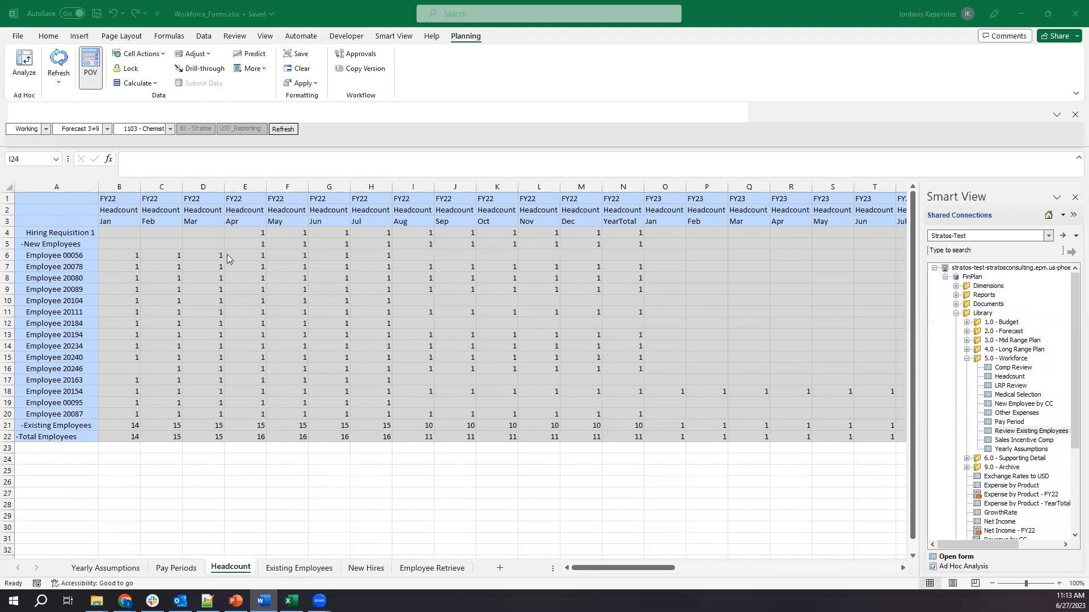
left_click(249, 233)
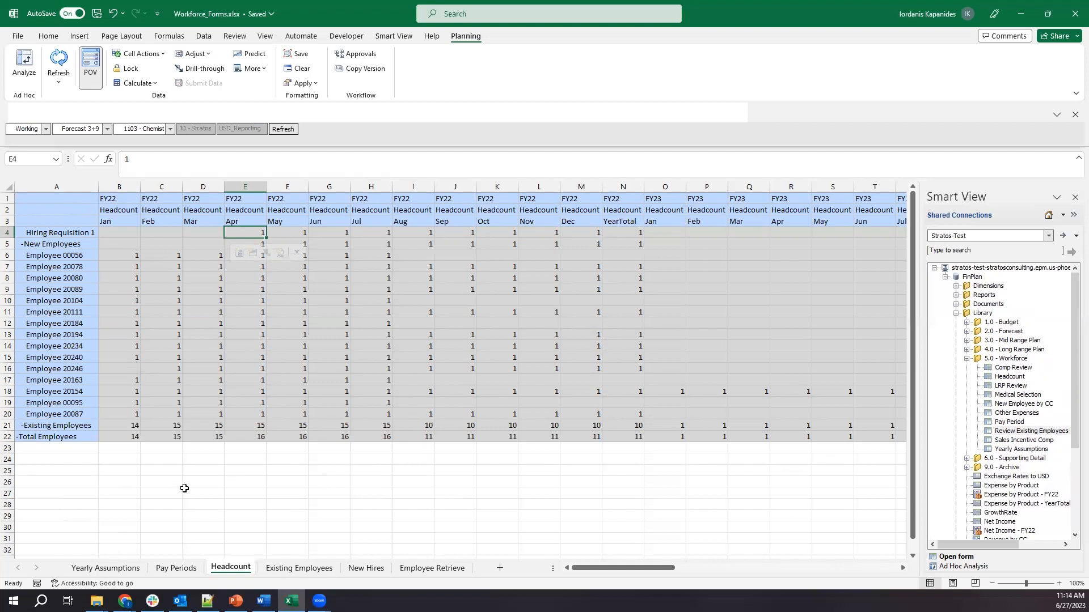
left_click(185, 491)
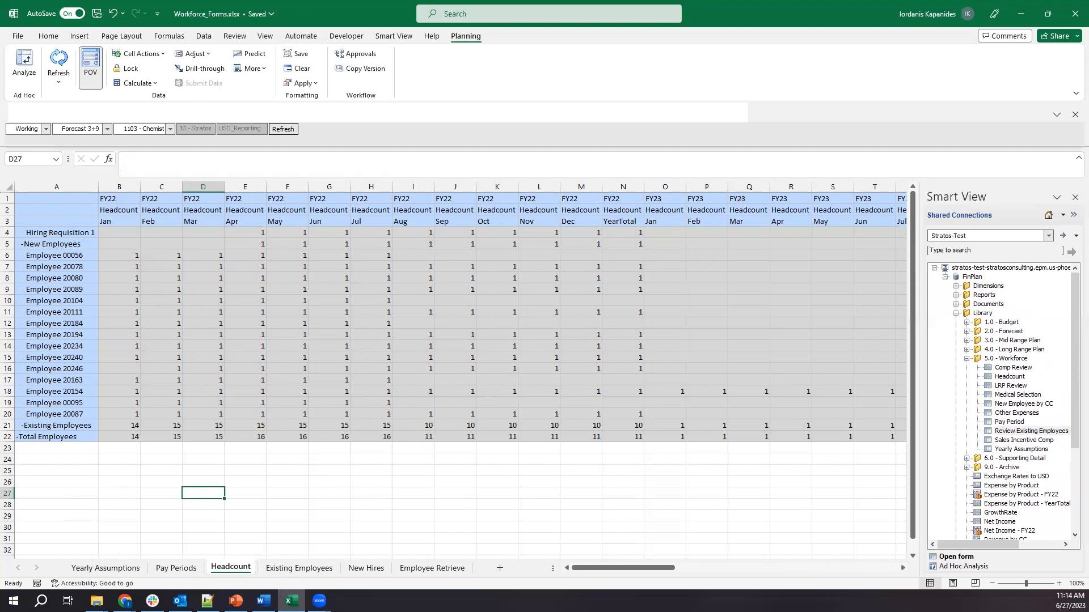
left_click(461, 504)
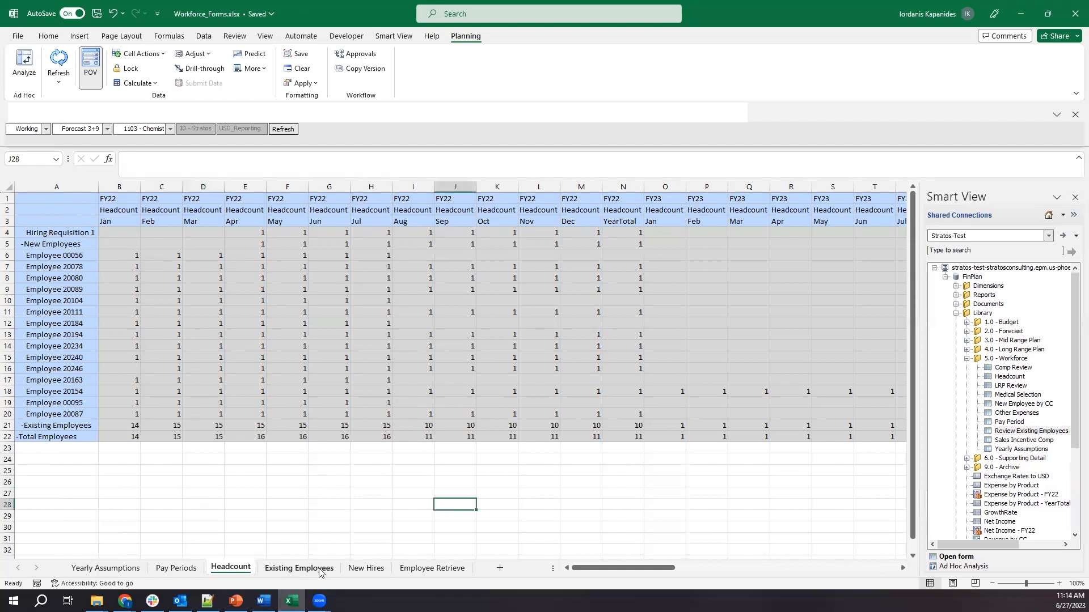
Step: Open the Existing Employees sheet and examine the start date in the Engineer row
left_click(309, 570)
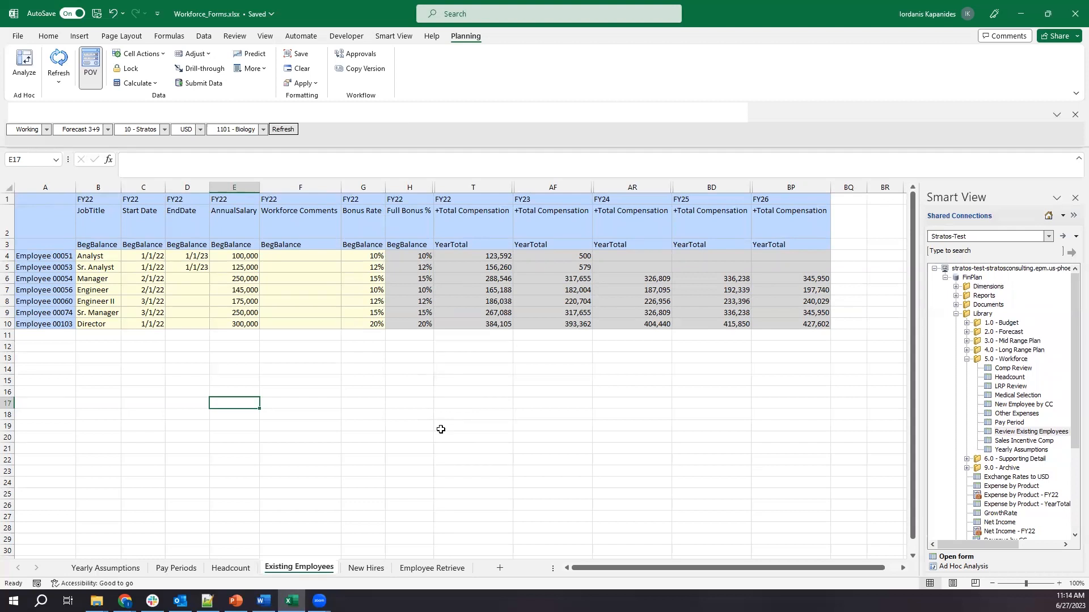
key("Up")
key("Up")
key("Up")
key("Up")
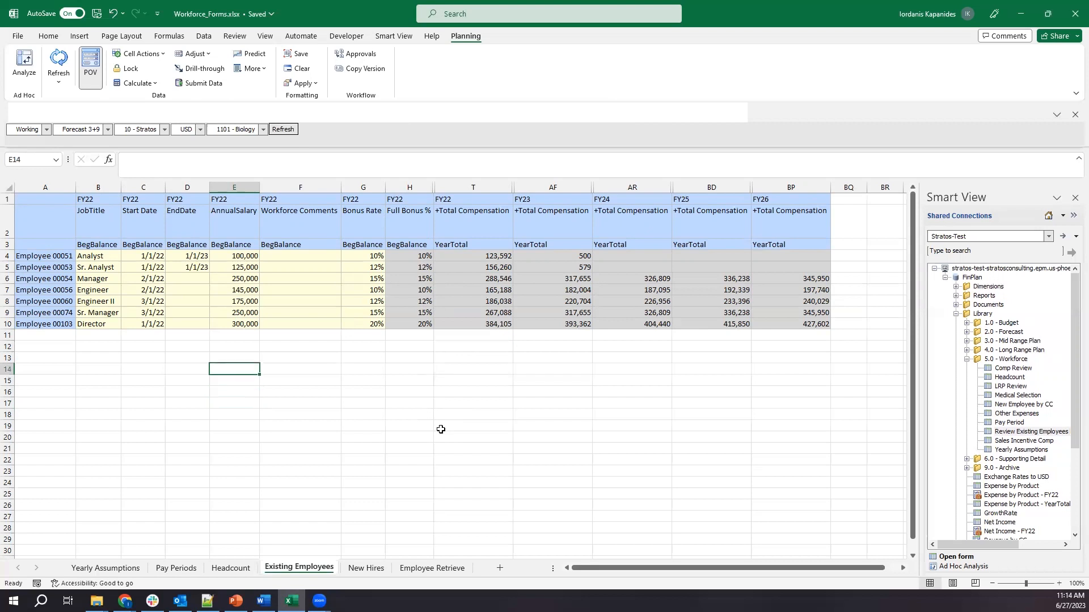
key("Left")
key("Left")
key("Up")
key("Up")
key("Up")
key("Up")
key("Up")
key("Up")
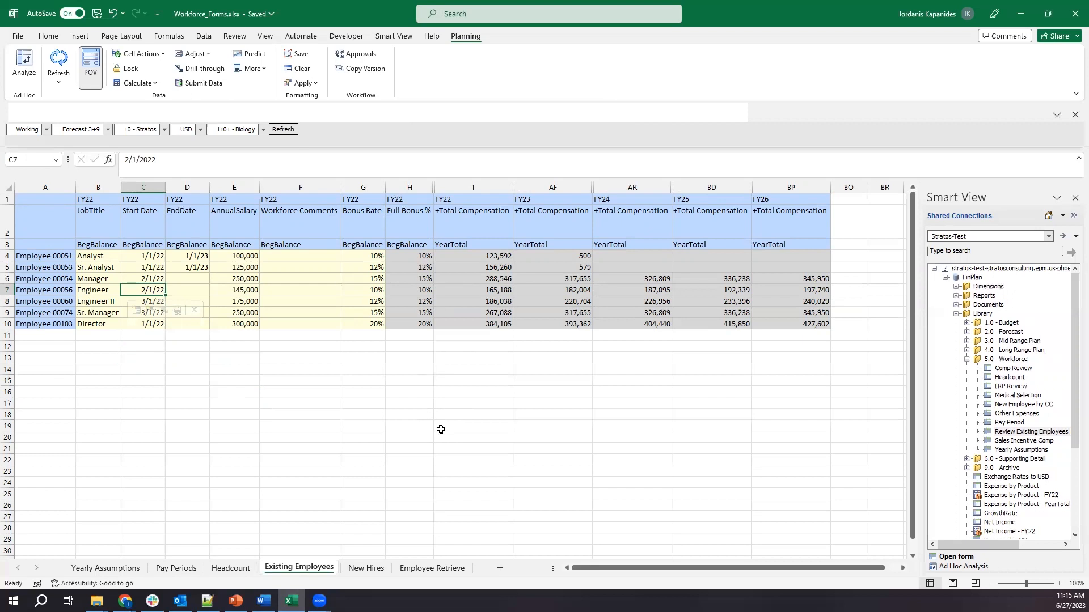
Step: Examine the Engineer row's annual salary, workforce comments and bonus rate
key("Right")
key("Right")
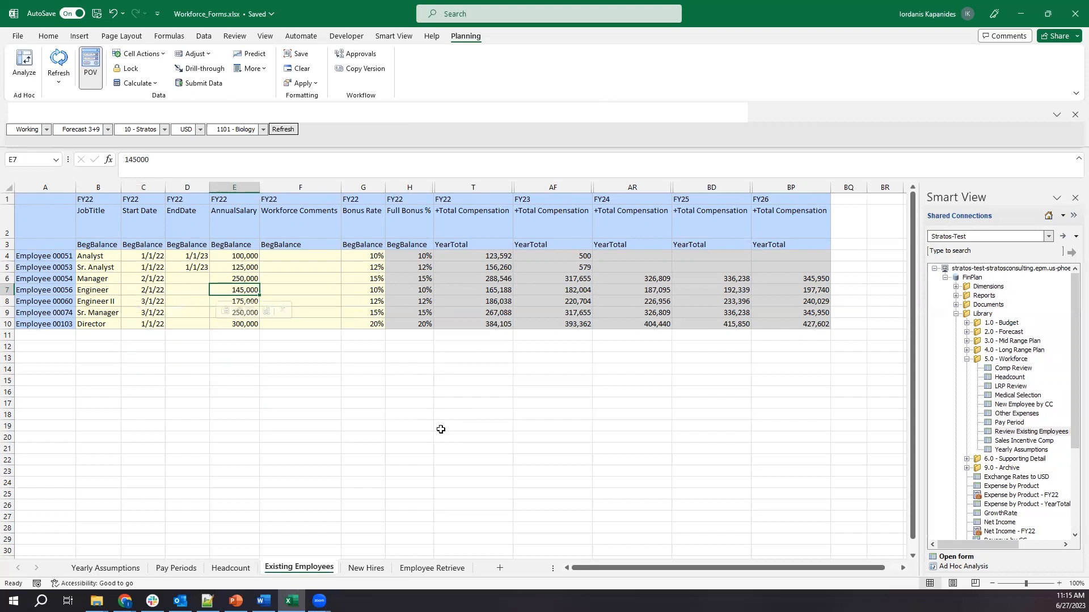
key("Right")
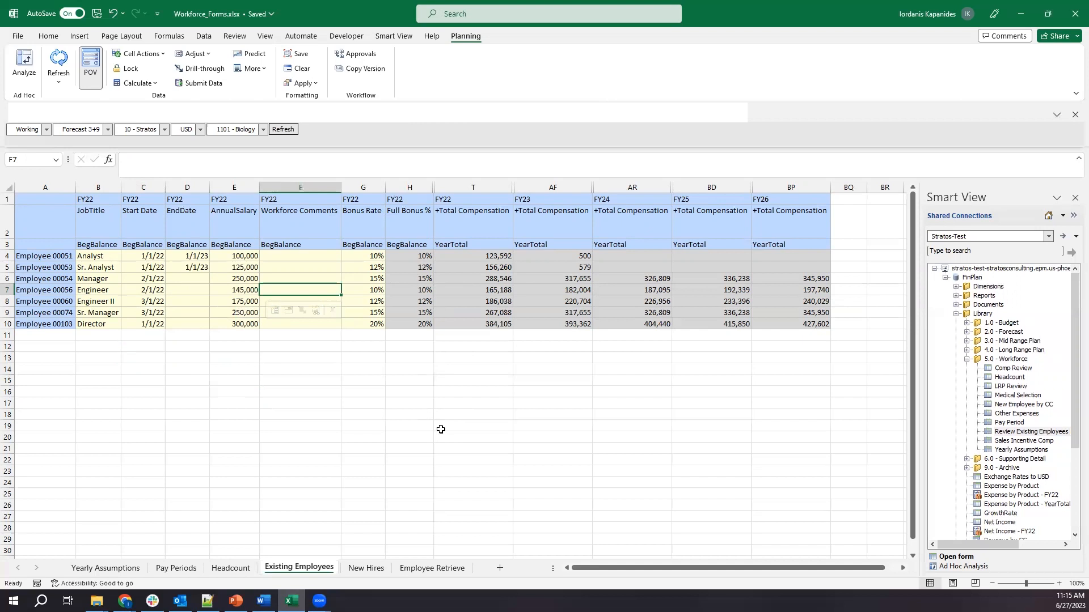
key("Right")
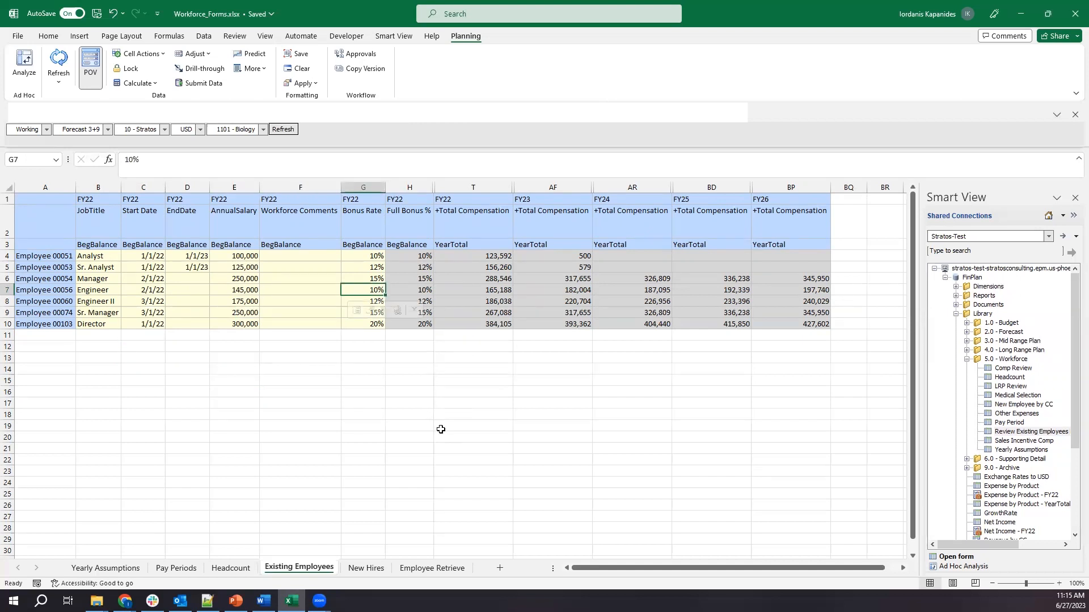
Step: Expand the FY22 Total Compensation column into its component accounts
key("Up")
key("Up")
key("Up")
key("Up")
key("Right")
key("Right")
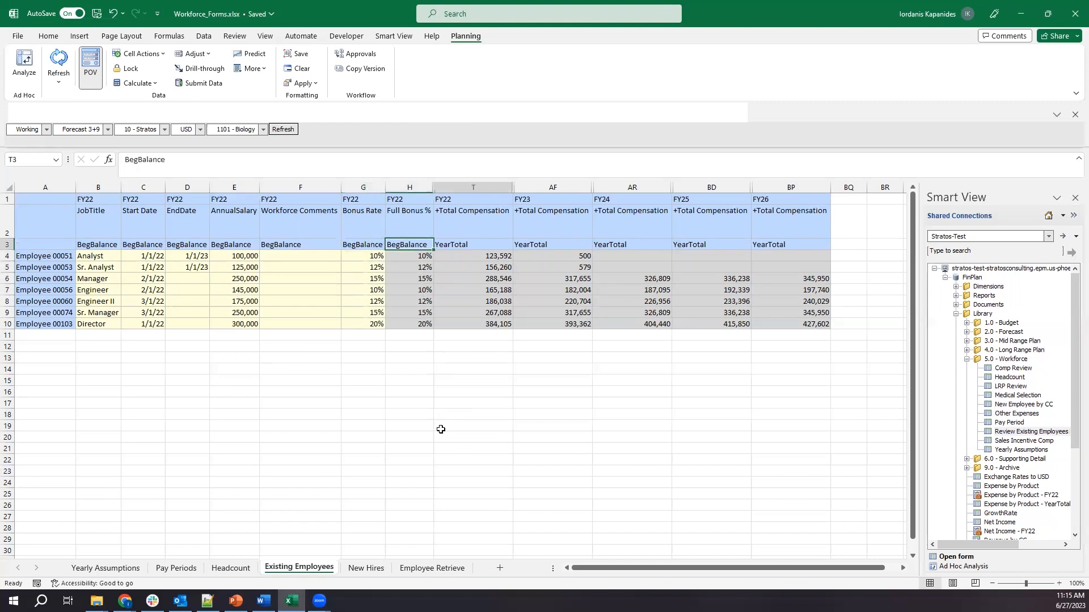
key("Up")
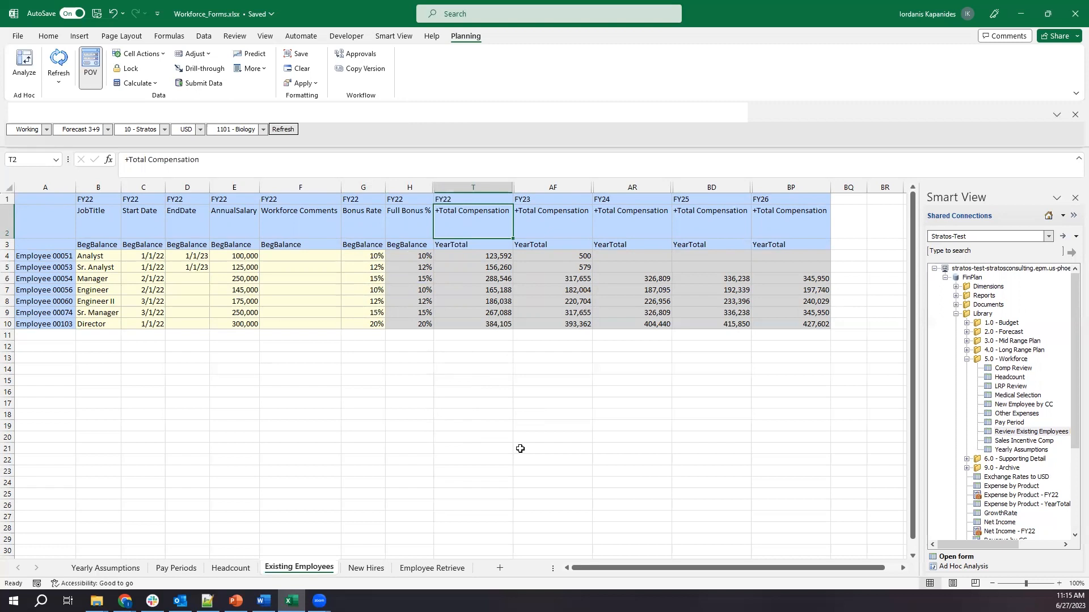
double_click(465, 216)
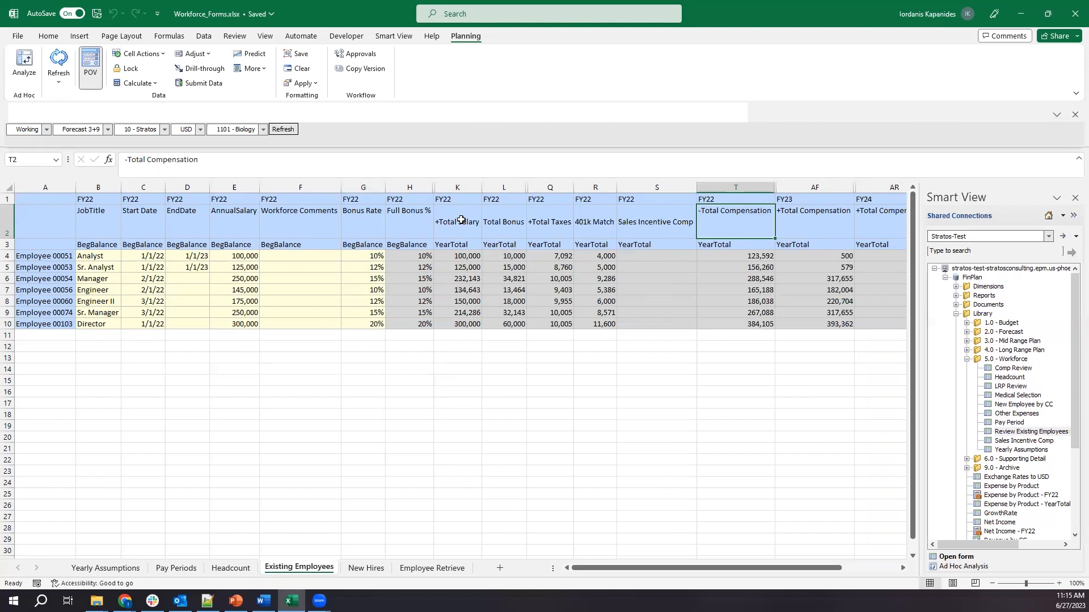
Step: Expand the FY22 Total Taxes and Total Salary columns into their detail accounts
left_click(555, 223)
double_click(556, 223)
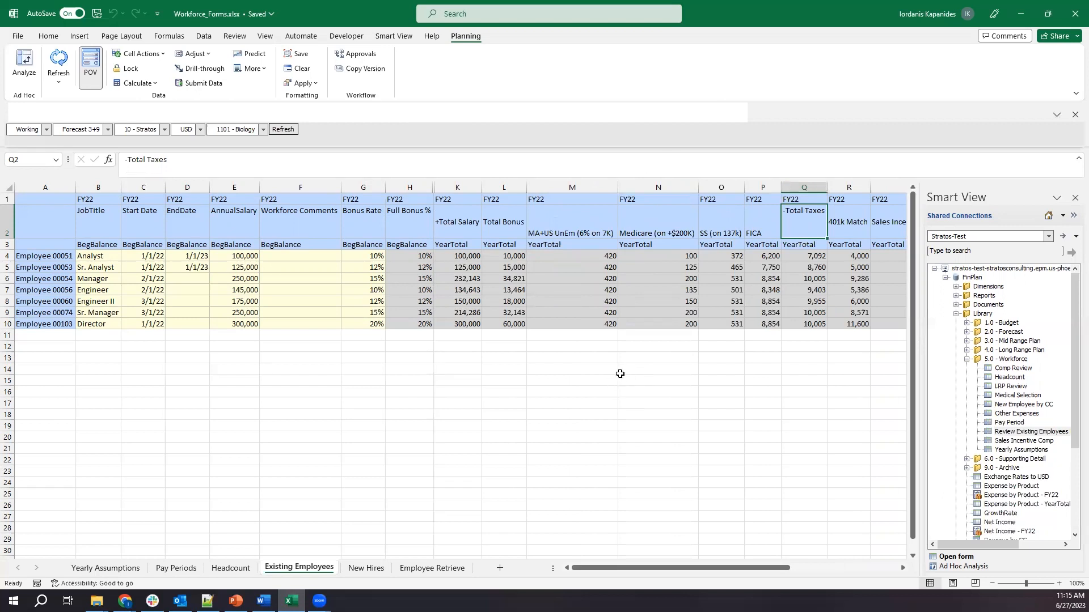
left_click(456, 215)
double_click(455, 215)
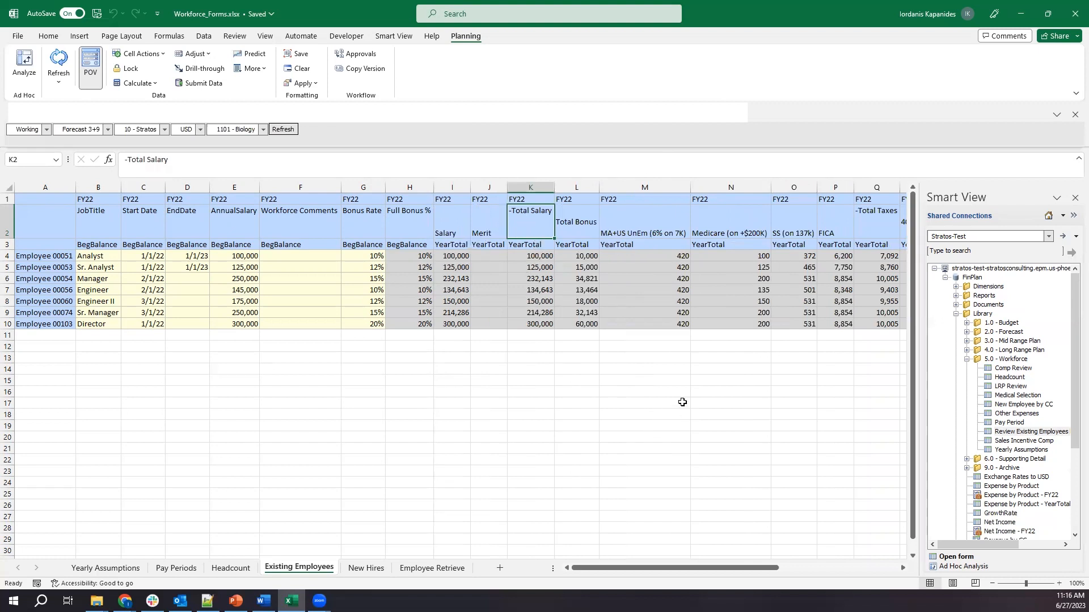
Step: Collapse the FY22 Total Taxes detail accounts and the FY22 Total Compensation components
double_click(875, 221)
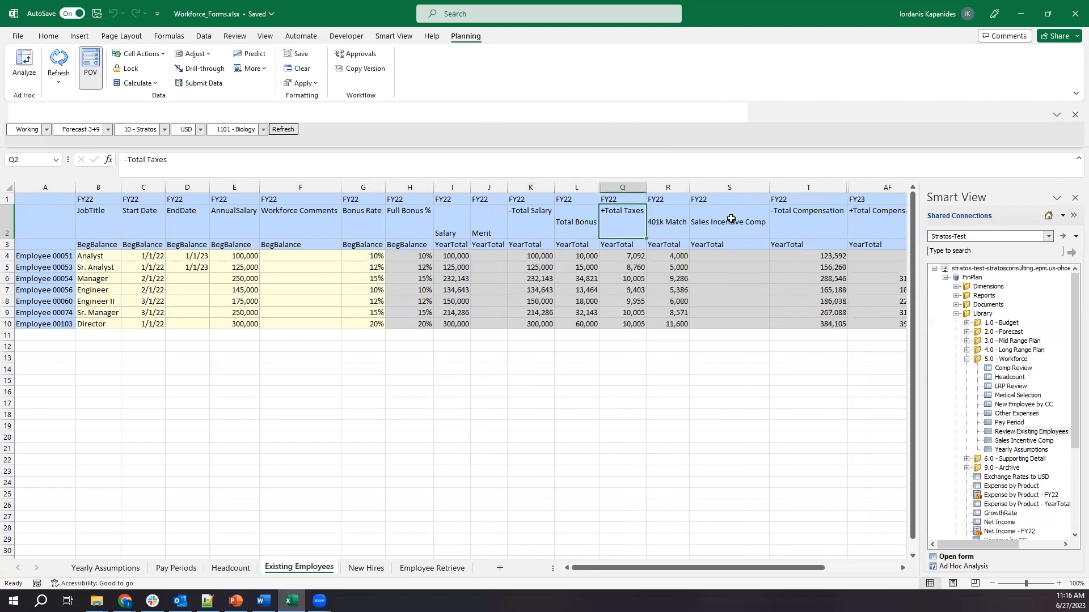
double_click(837, 224)
left_click(279, 354)
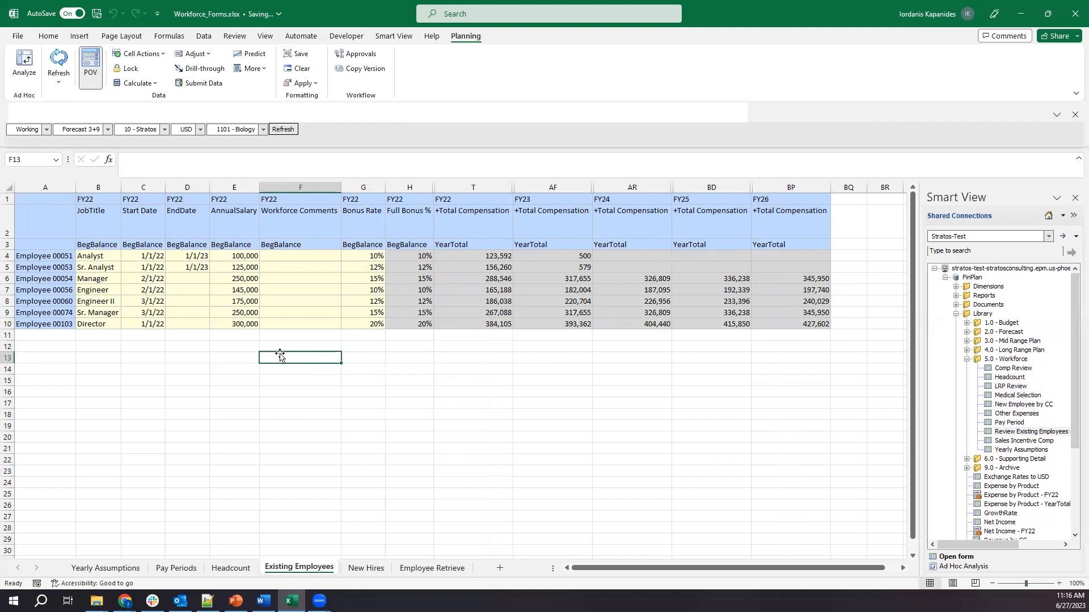
Step: Set the Manager's annual salary to 300,000 on the Existing Employees sheet and submit the data
key("Up")
key("Left")
key("Up")
key("Up")
key("Up")
key("Up")
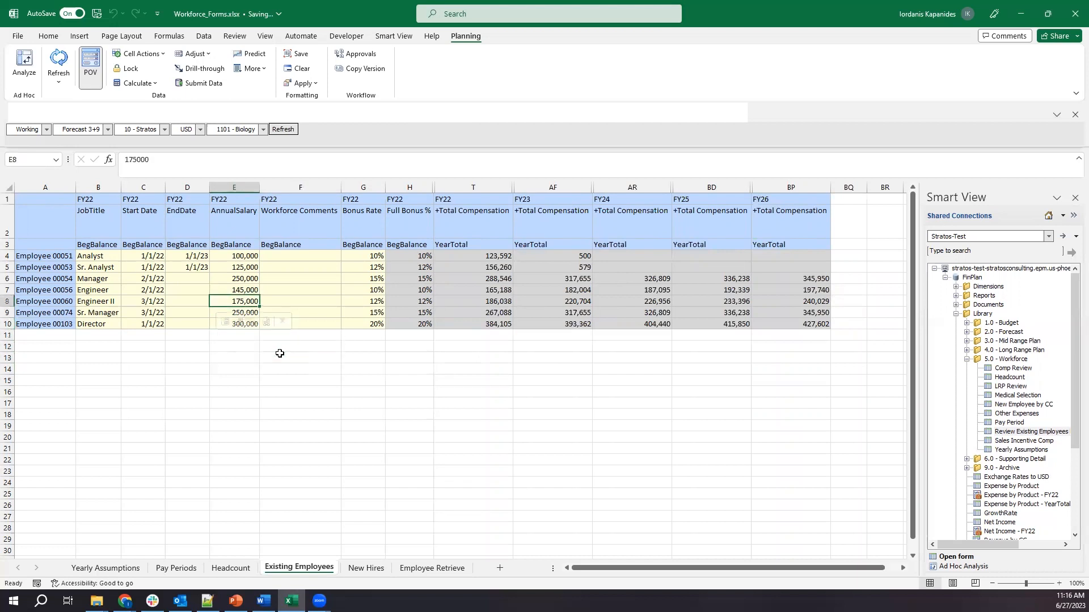
key("Left")
key("Up")
key("Left")
key("Up")
key("Left")
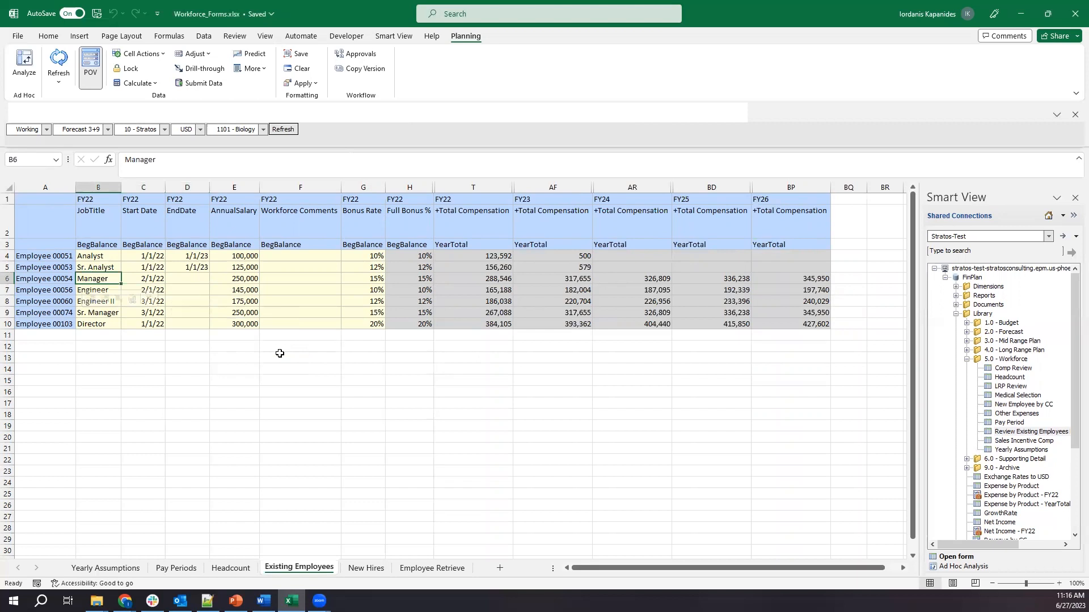
key("Right")
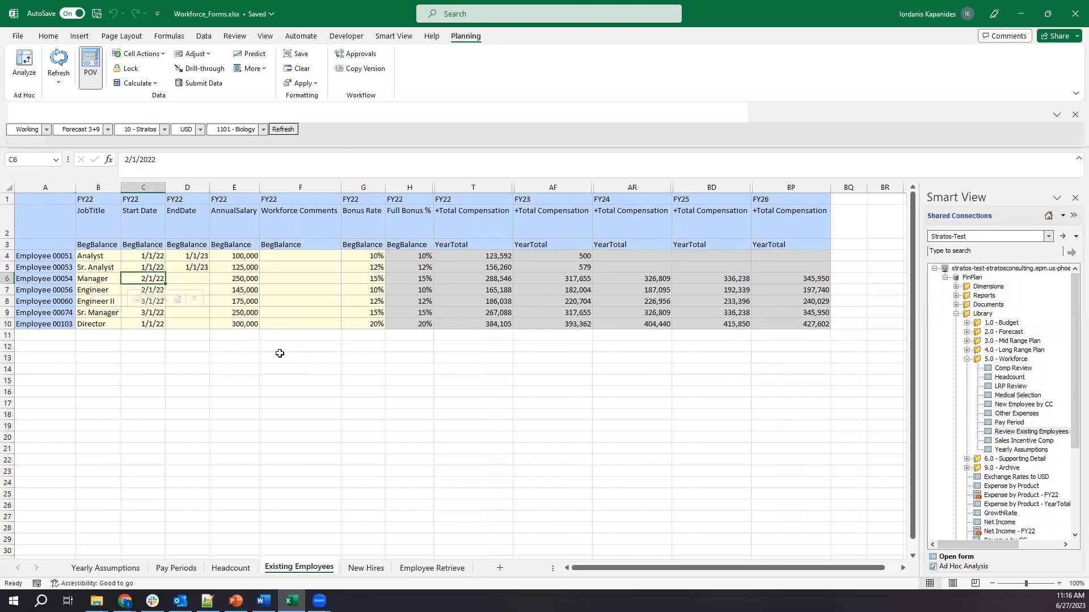
key("Right")
key("Right")
key("Right")
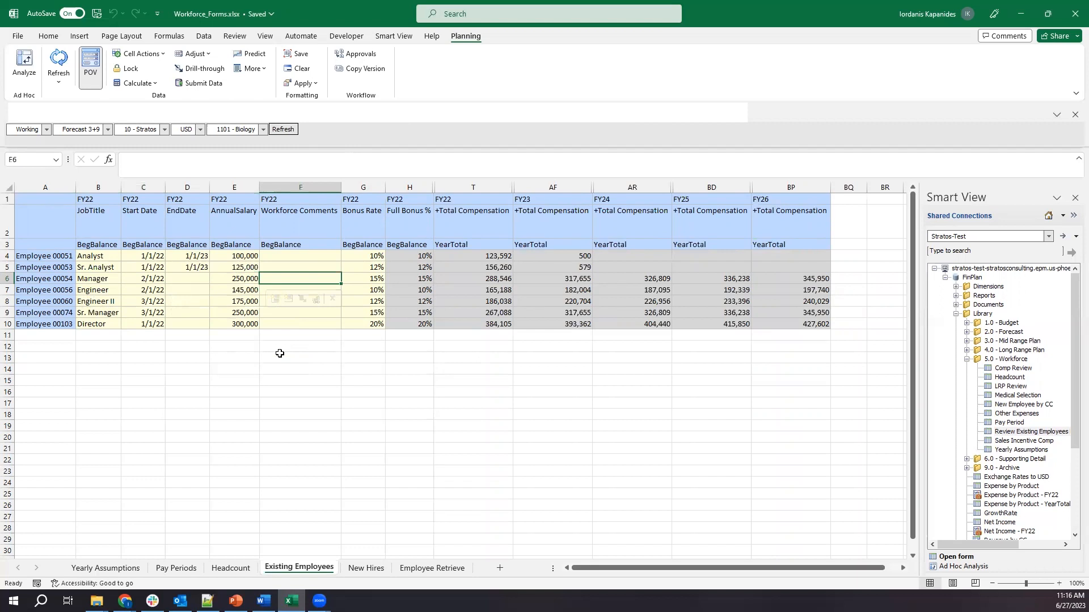
key("Left")
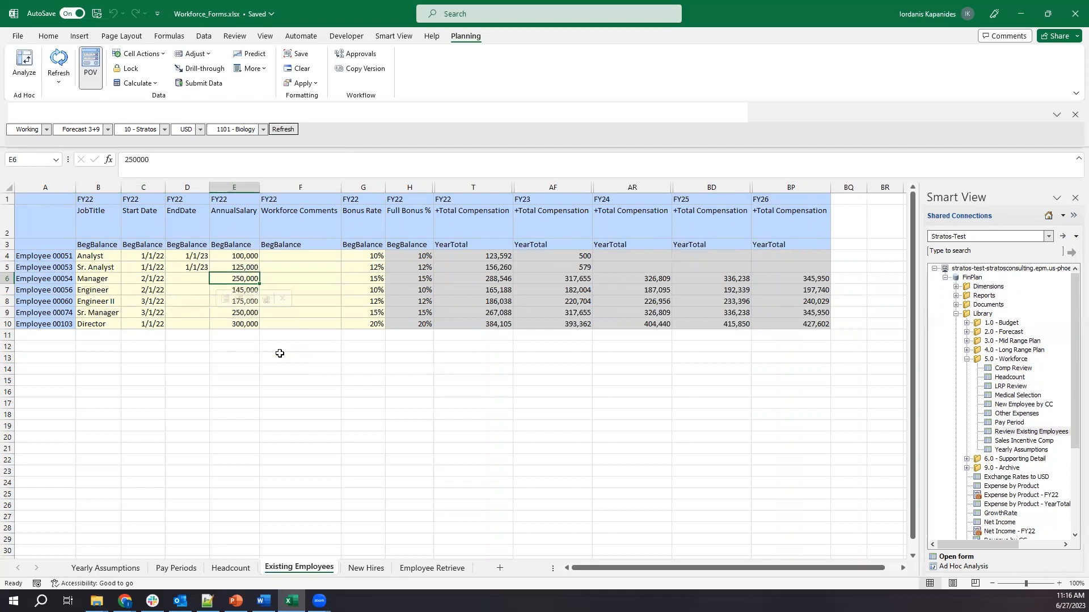
type("3")
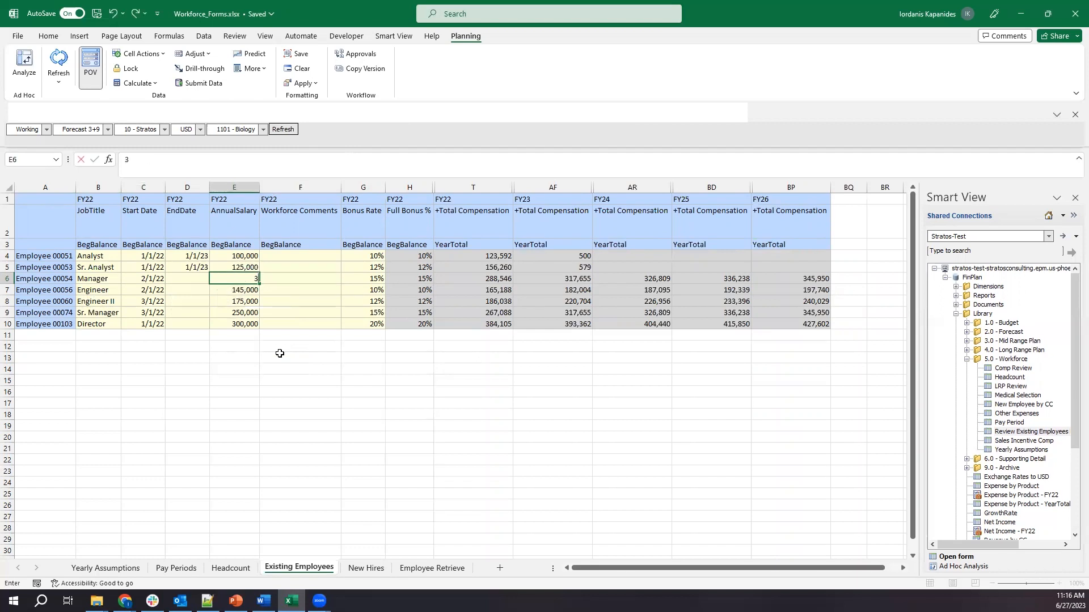
type("00000")
key("Return")
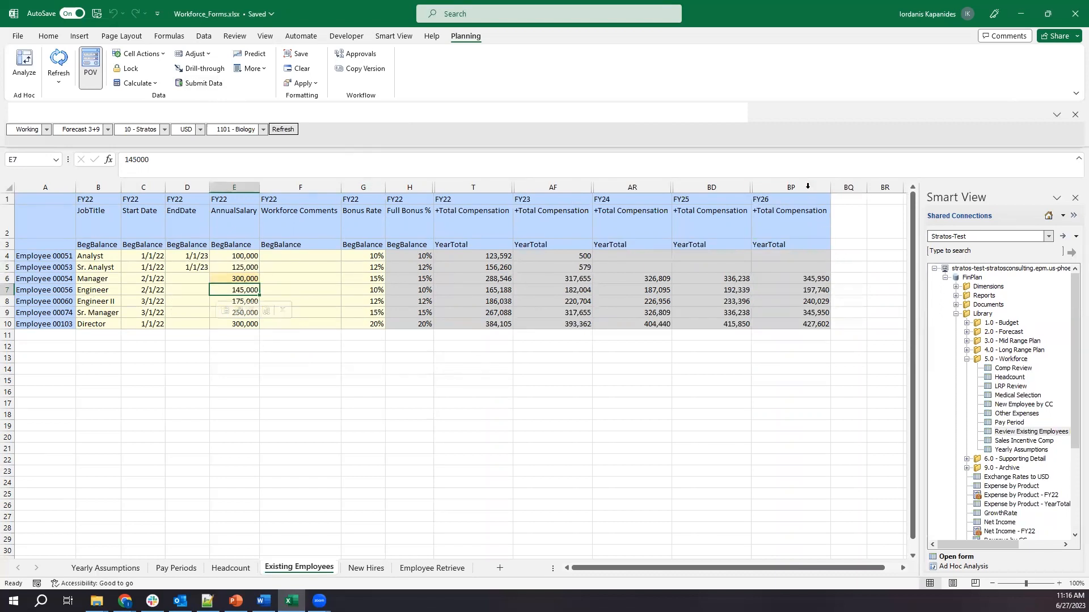
left_click(195, 83)
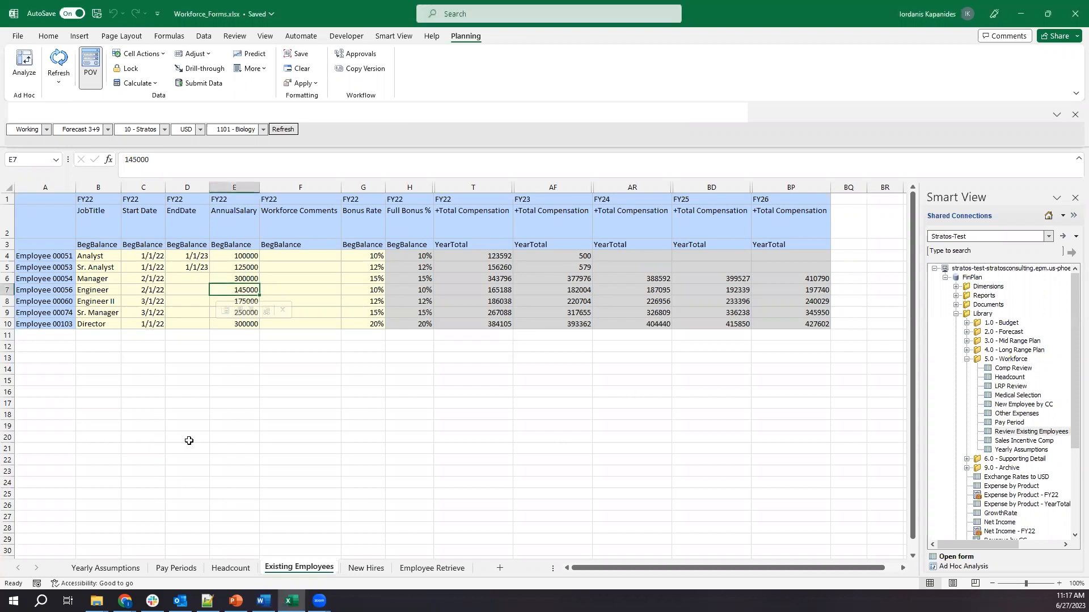
Step: Open the New Hires sheet and enter Hiring Requisition 3 as an Analyst with start date 1/1/22
left_click(366, 568)
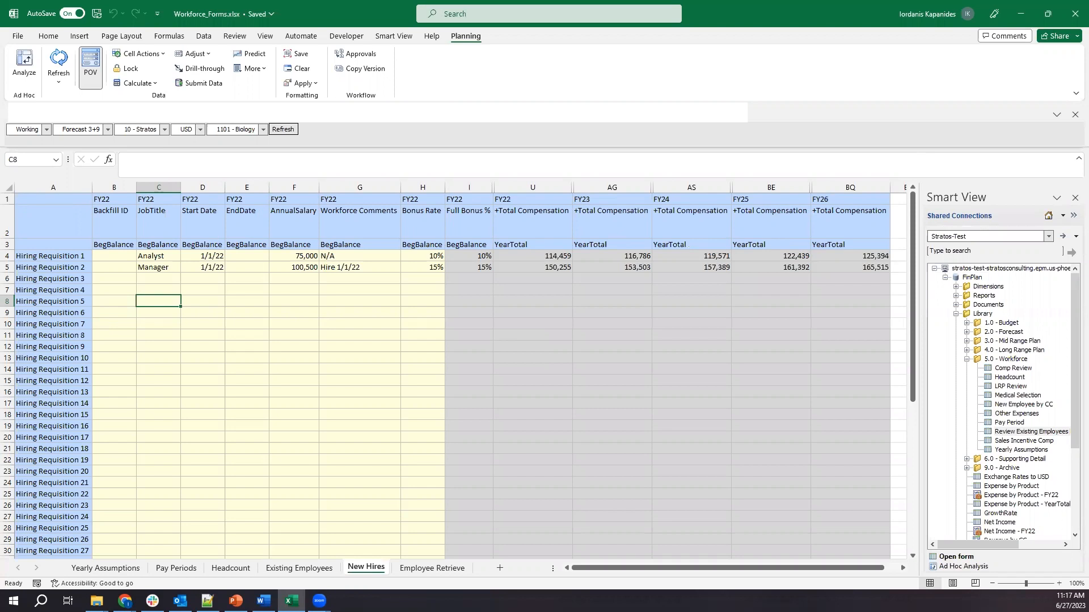
left_click(177, 311)
left_click(182, 285)
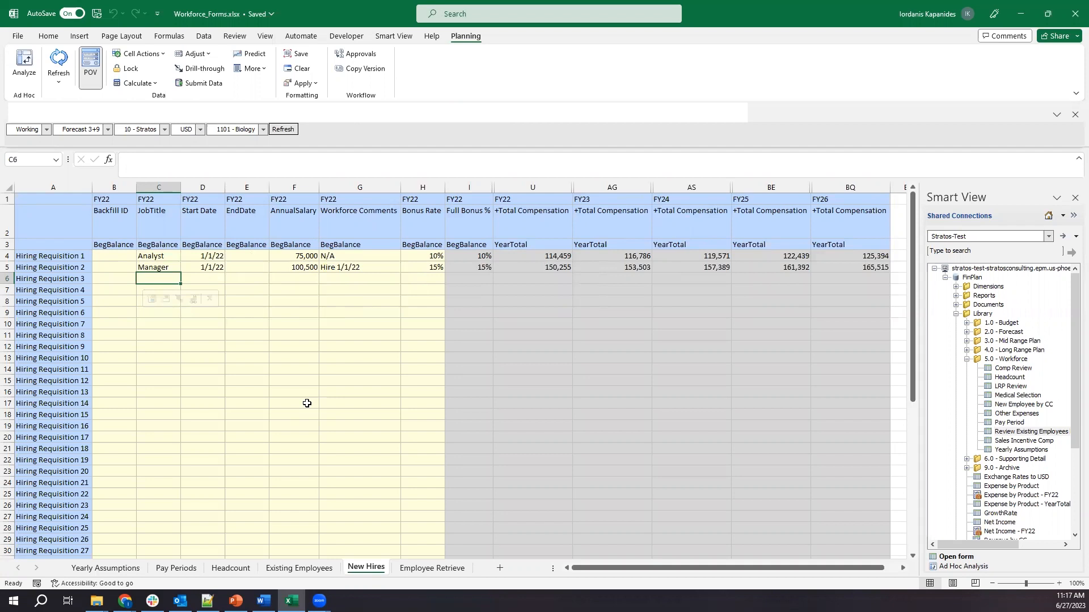
type("Ana")
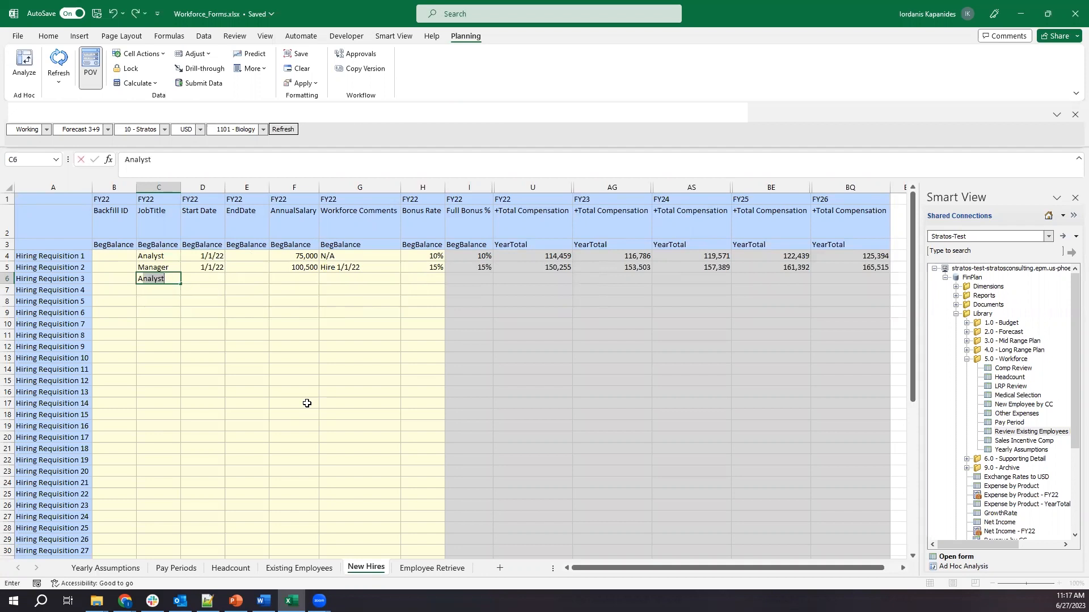
type("lyst")
key("Tab")
key("ctrl+d")
key("Tab")
key("Tab")
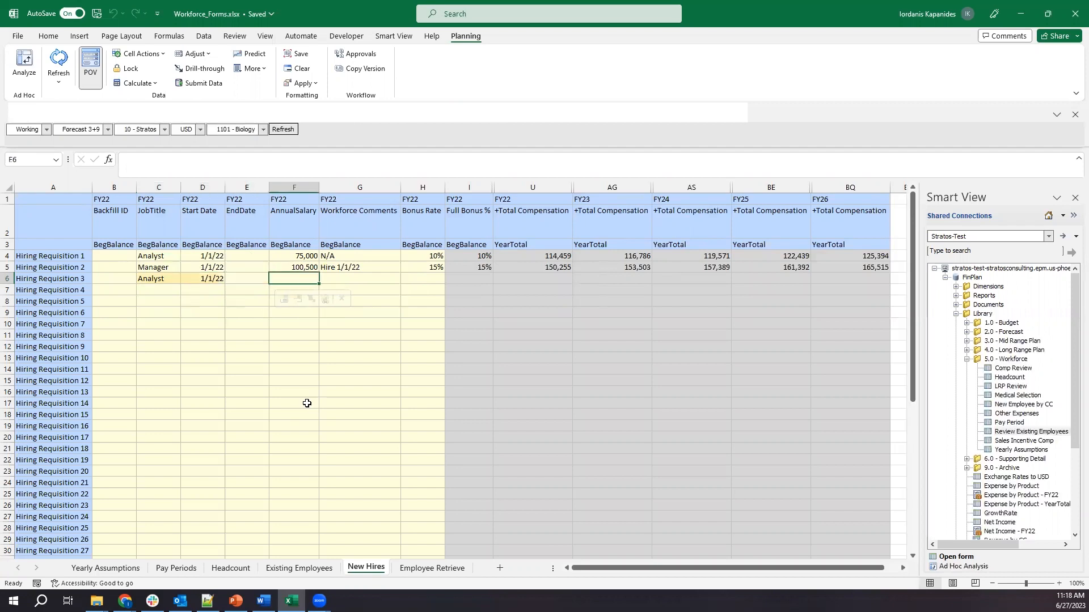
Step: Copy the 75,000 annual salary from Hiring Requisition 1 to Hiring Requisition 3
key("Up")
key("Up")
key("ctrl+c")
key("Down")
key("Down")
key("Return")
Step: Fill the Analyst job title and 1/1/22 start date from Hiring Requisition 3 down through Hiring Requisition 7
key("Left")
key("Left")
key("Left")
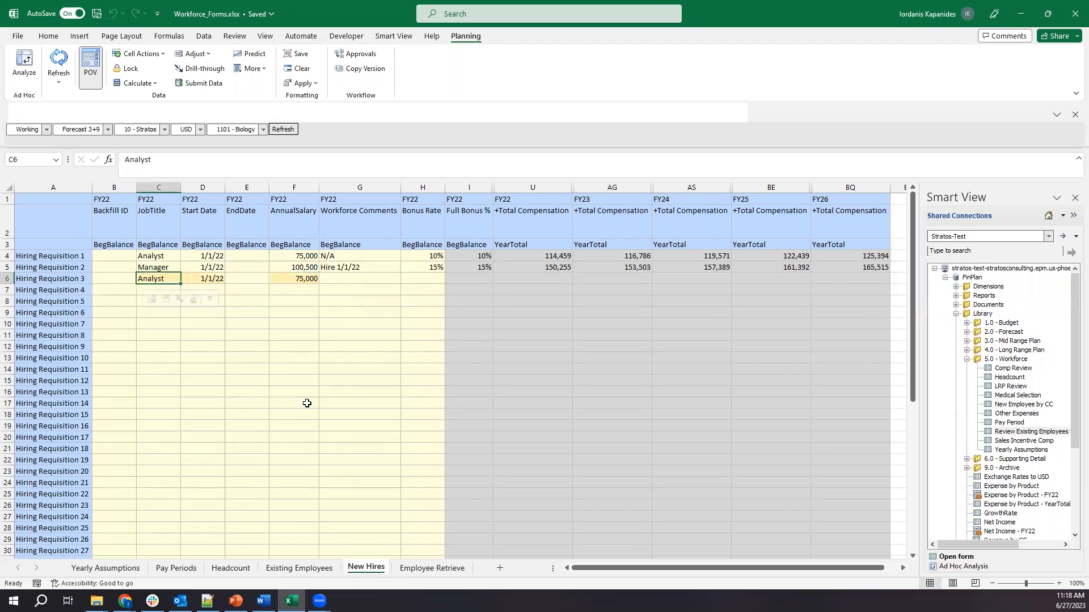
key("shift+Right")
key("shift+Down")
key("shift+Down")
key("shift+Down")
key("shift+Down")
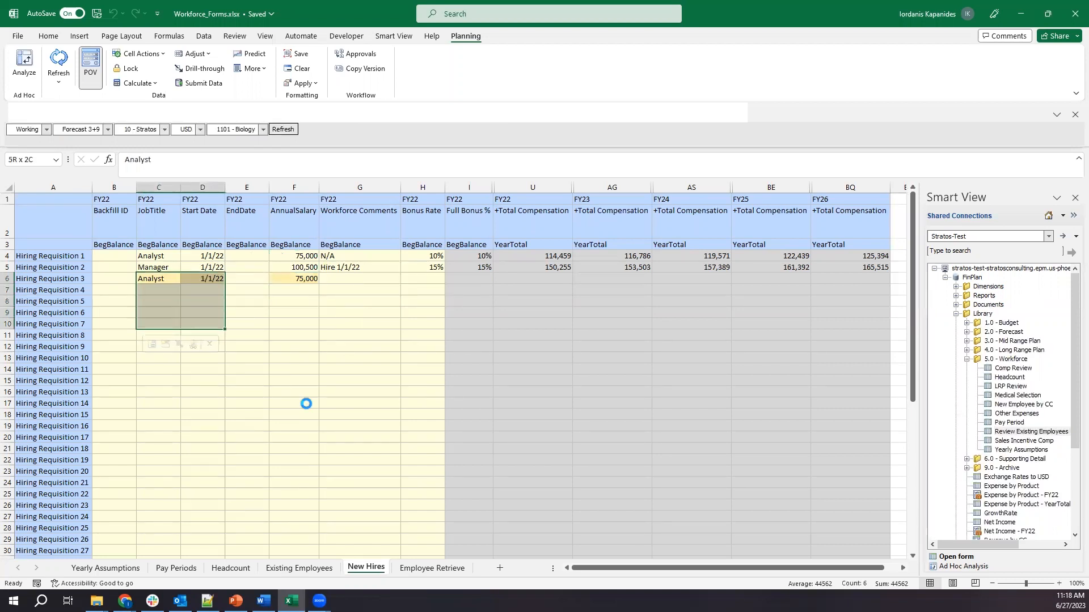
key("ctrl+d")
Step: Fill the 75,000 annual salary from Hiring Requisition 3 down through Hiring Requisition 7
key("Right")
key("Right")
key("Right")
key("shift+Down")
key("shift+Down")
key("shift+Down")
key("shift+Down")
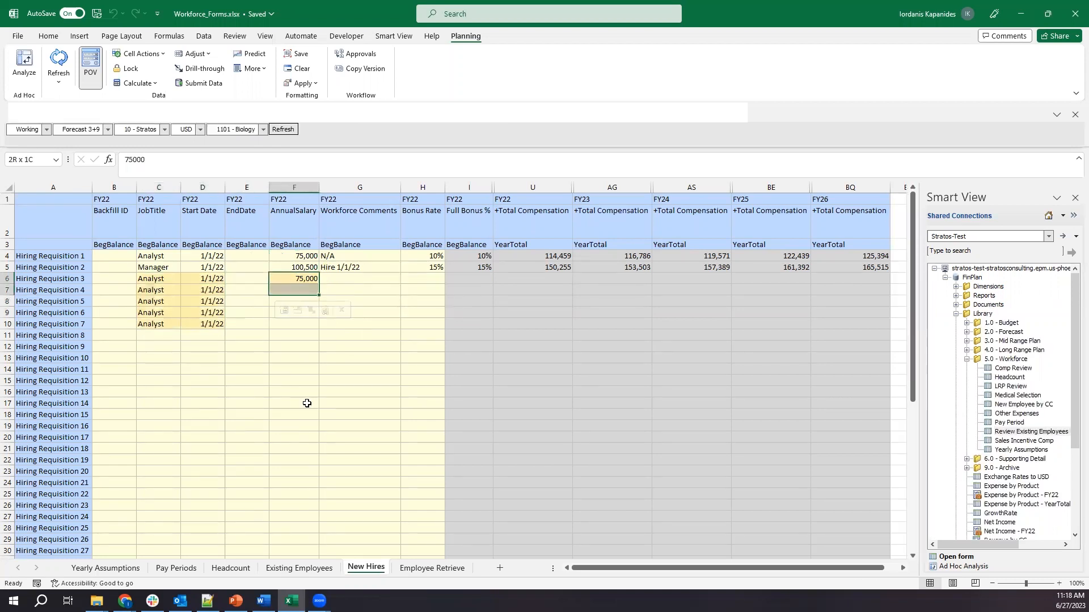
key("ctrl+d")
Step: Copy the 10% bonus rate of Hiring Requisition 1 into Hiring Requisitions 3 through 7
key("Right")
key("Right")
key("Up")
key("Up")
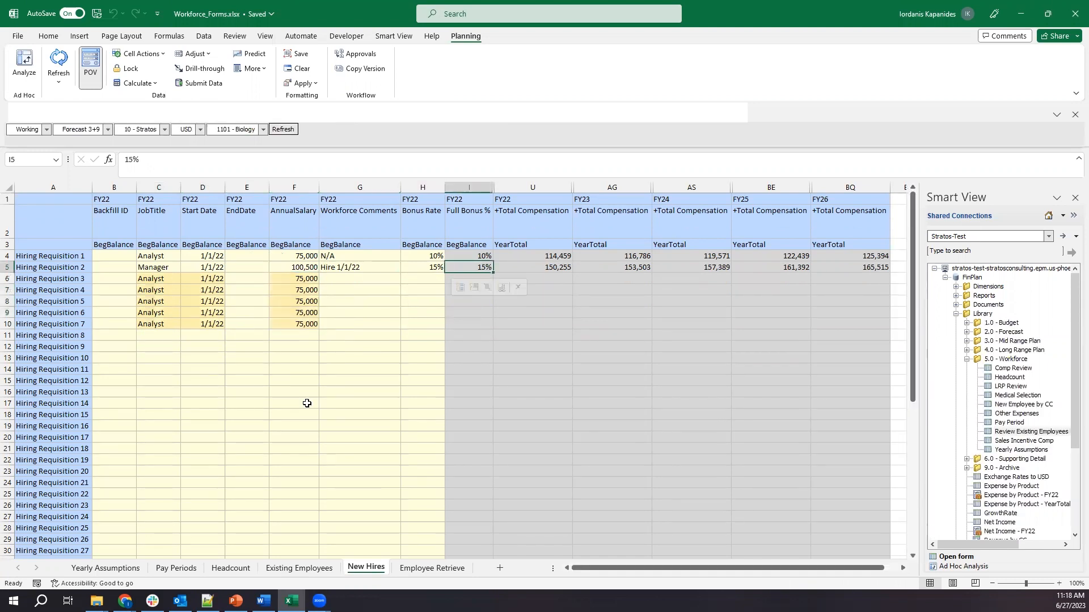
key("ctrl+c")
key("Down")
key("Down")
key("shift+Down")
key("shift+Down")
key("shift+Down")
key("shift+Down")
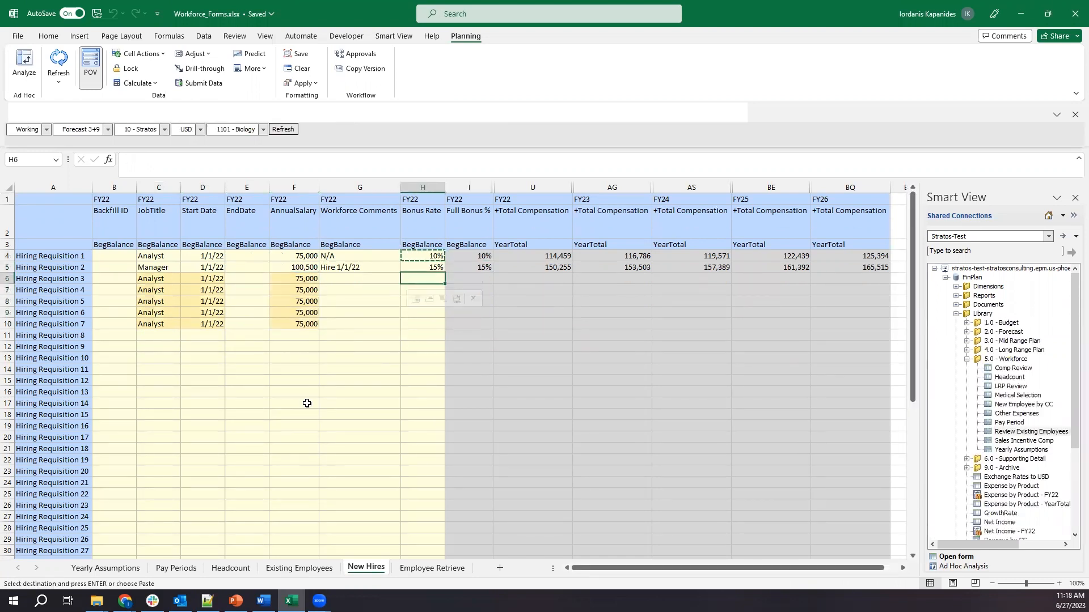
key("ctrl+v")
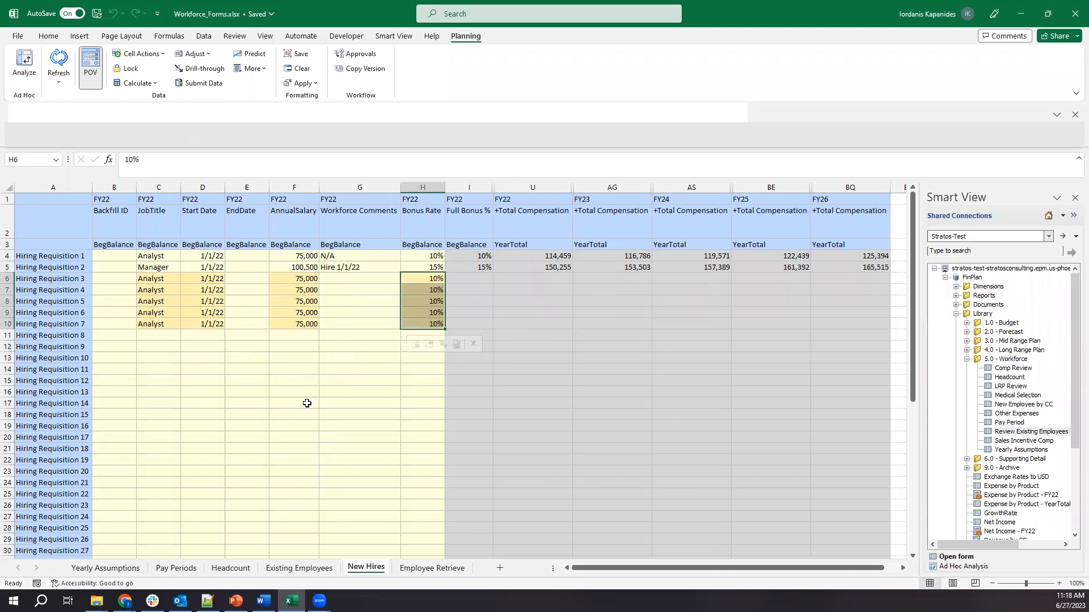
Step: Submit the data for the new Analyst hiring requisitions
key("Left")
key("Left")
key("Left")
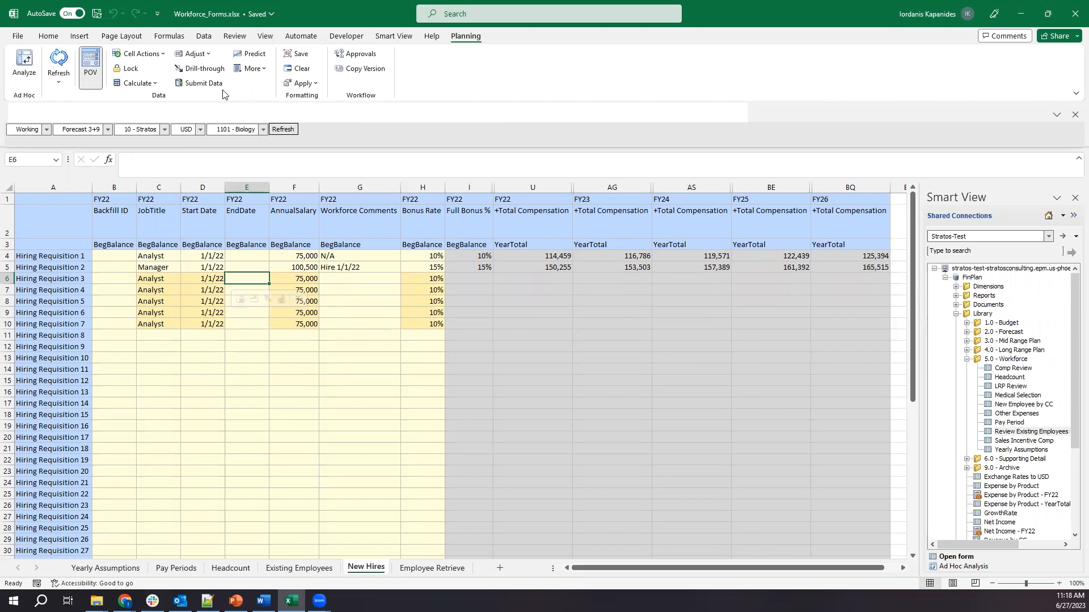
left_click(203, 84)
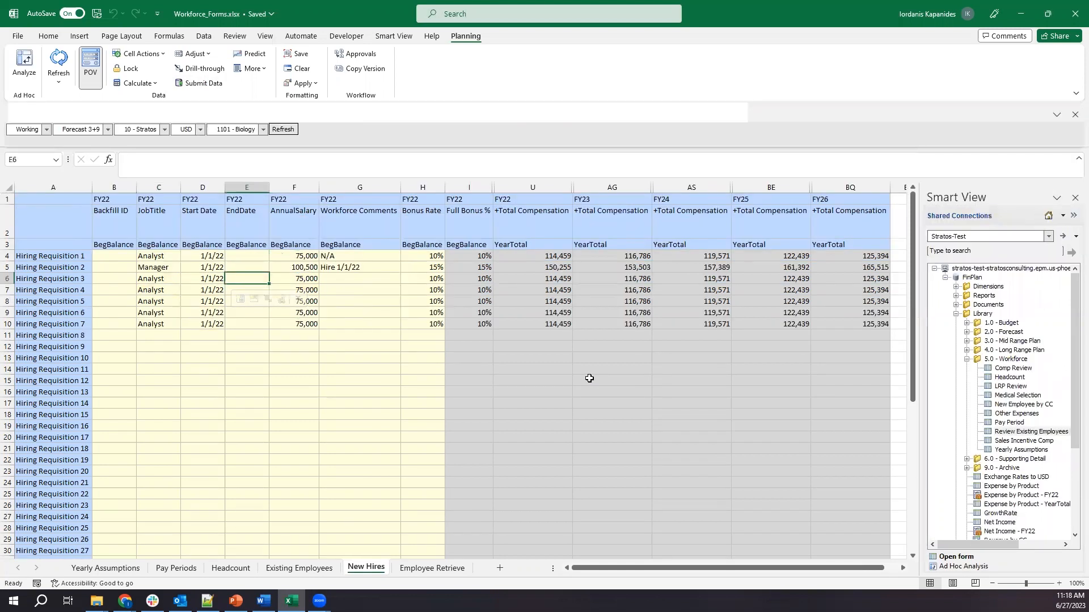
Step: Enter the existing Manager's employee ID as the backfill ID and Manager as the job title for Hiring Requisition 8
key("Tab")
key("Tab")
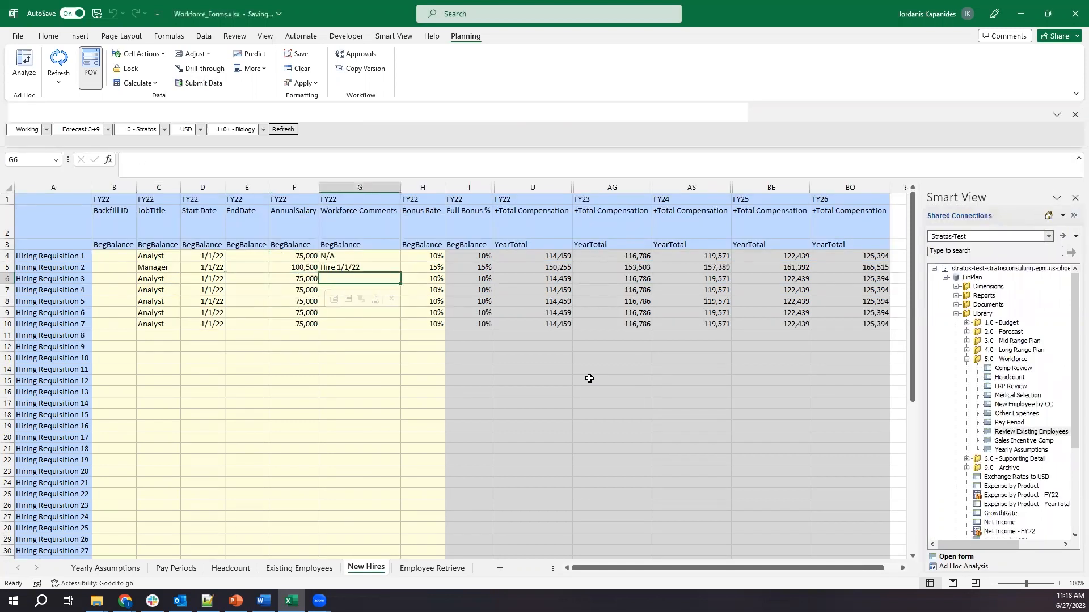
key("Left")
key("Down")
key("Down")
key("Down")
key("Left")
key("Left")
key("Left")
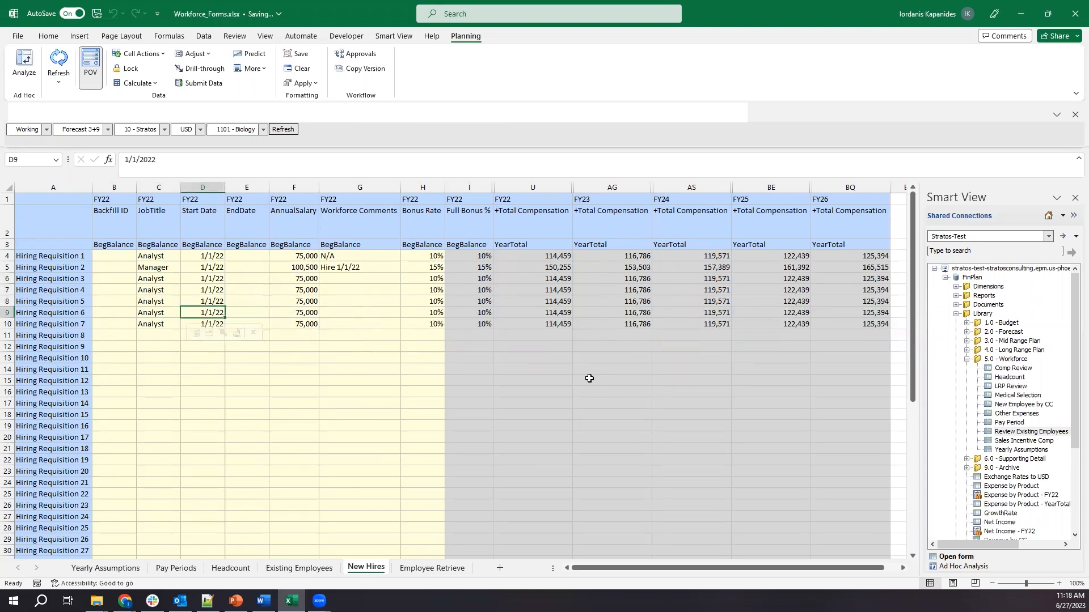
key("Down")
key("Left")
key("Down")
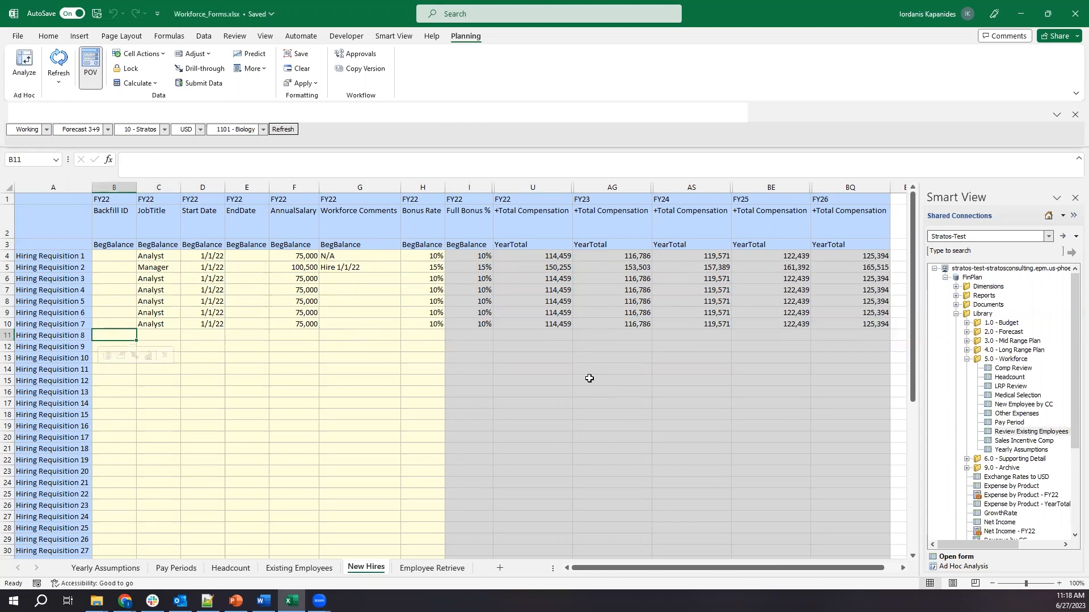
type("00054")
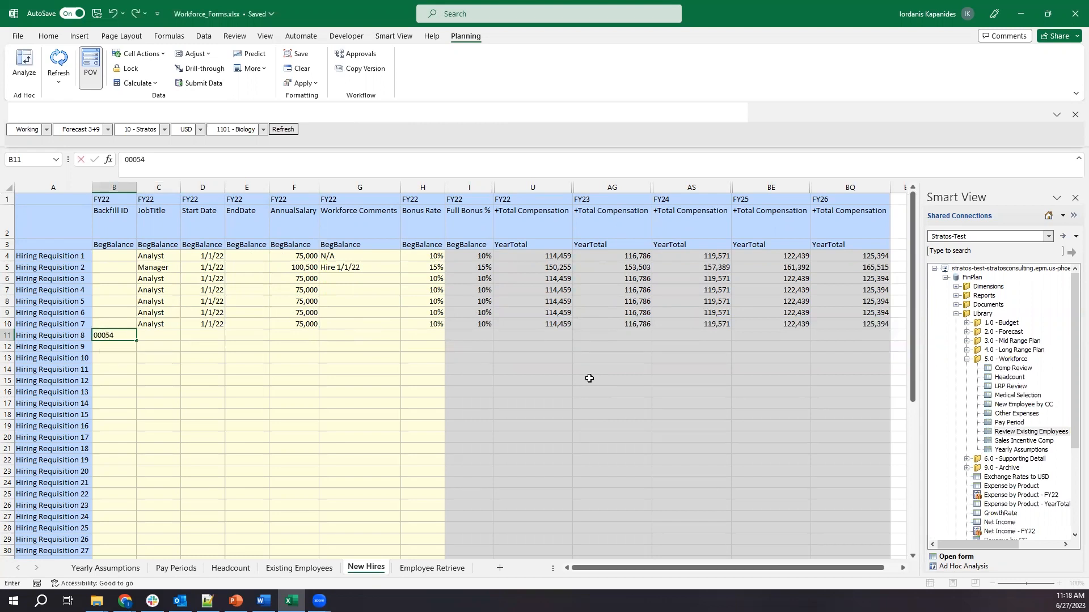
key("Return")
key("Up")
key("Right")
type("Manager")
key("Tab")
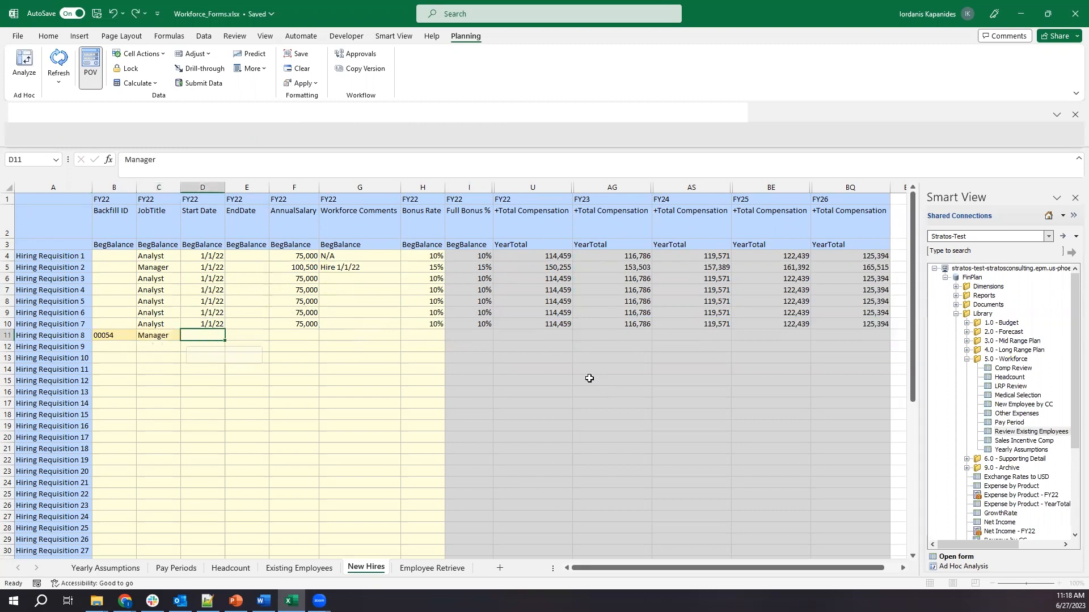
Step: Set Hiring Requisition 8's start date to 2/1/22 and its annual salary to 100,000
type("2/1/1")
key("BackSpace")
type("22")
key("Tab")
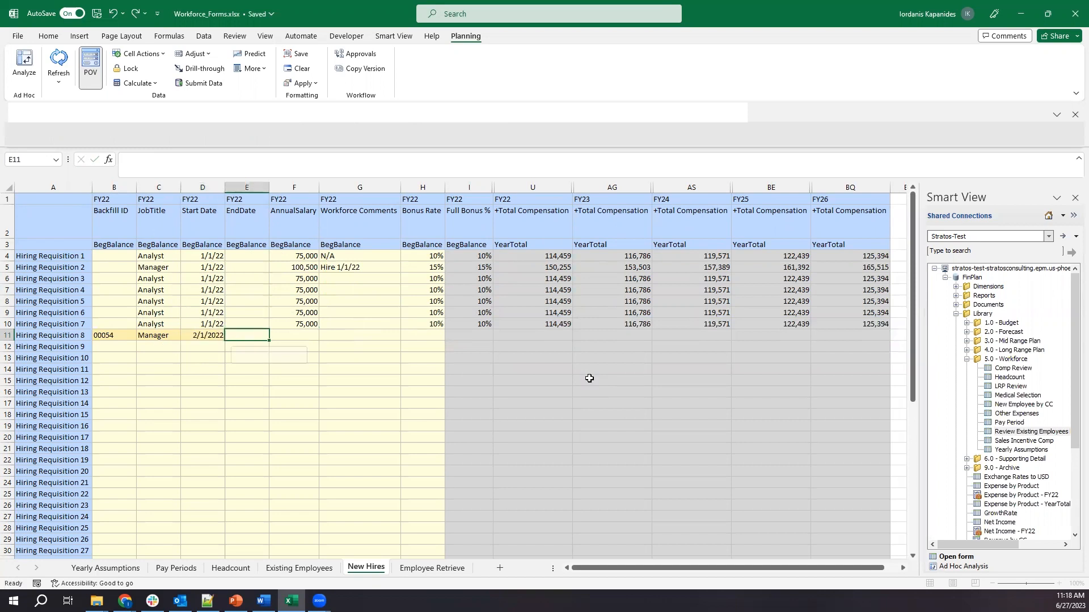
key("Tab")
key("Tab")
key("shift+Tab")
type("1")
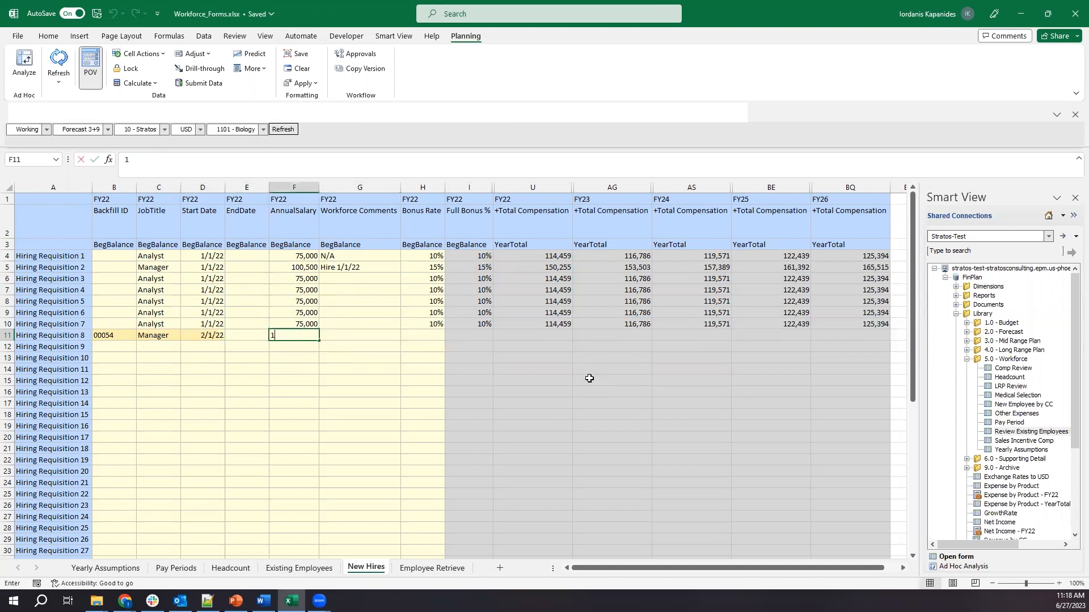
type("00,000000")
key("Tab")
Step: Complete Hiring Requisition 8 with the workforce comment Backfill Manager and a 20% bonus rate, and submit the data
type("Backfill Manager")
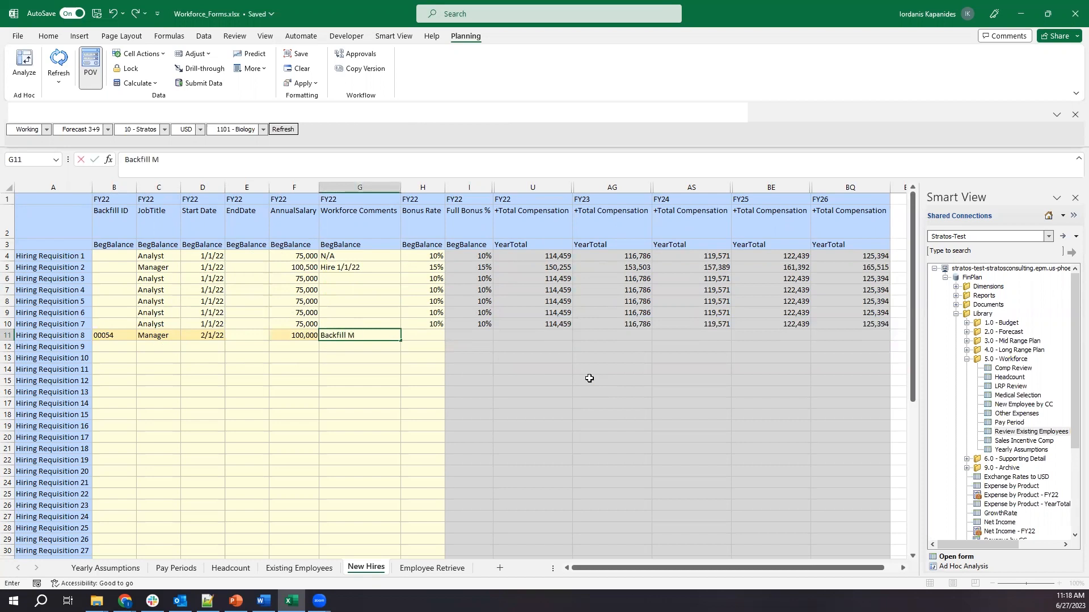
key("Tab")
type("20")
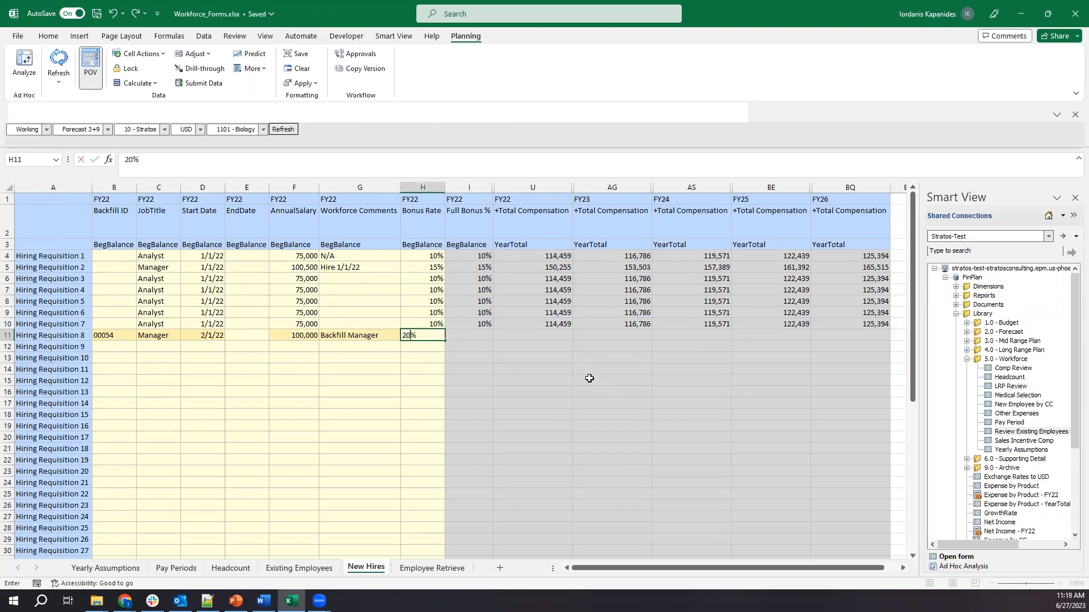
key("Return")
left_click(202, 84)
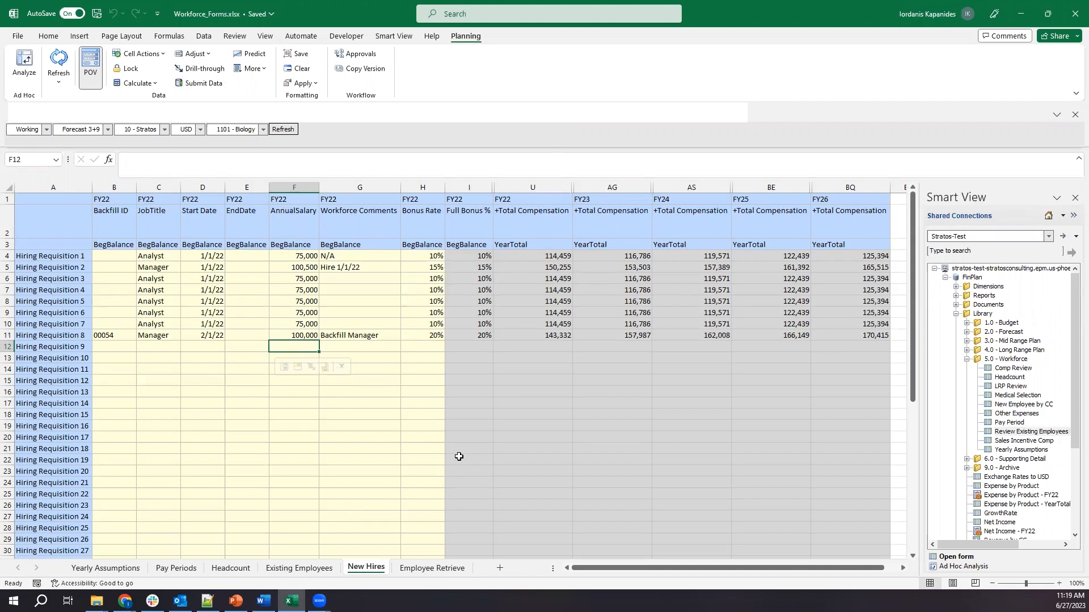
Step: Enter 12/1/22 as the end date for Hiring Requisition 1
key("Left")
key("Up")
key("Up")
key("Up")
key("Up")
key("Up")
key("Up")
key("Up")
key("Up")
key("Up")
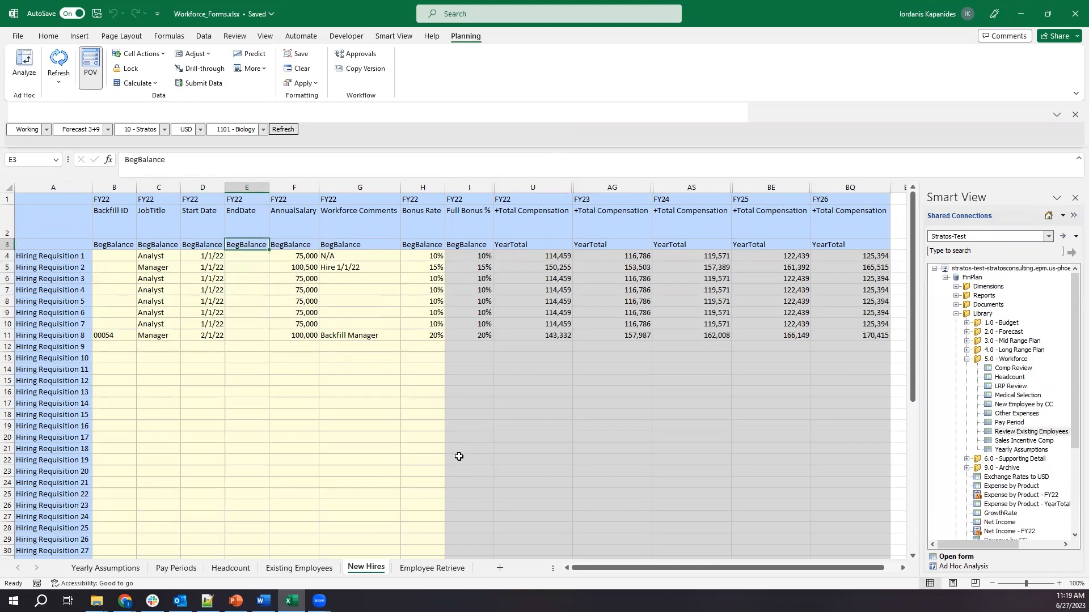
key("Down")
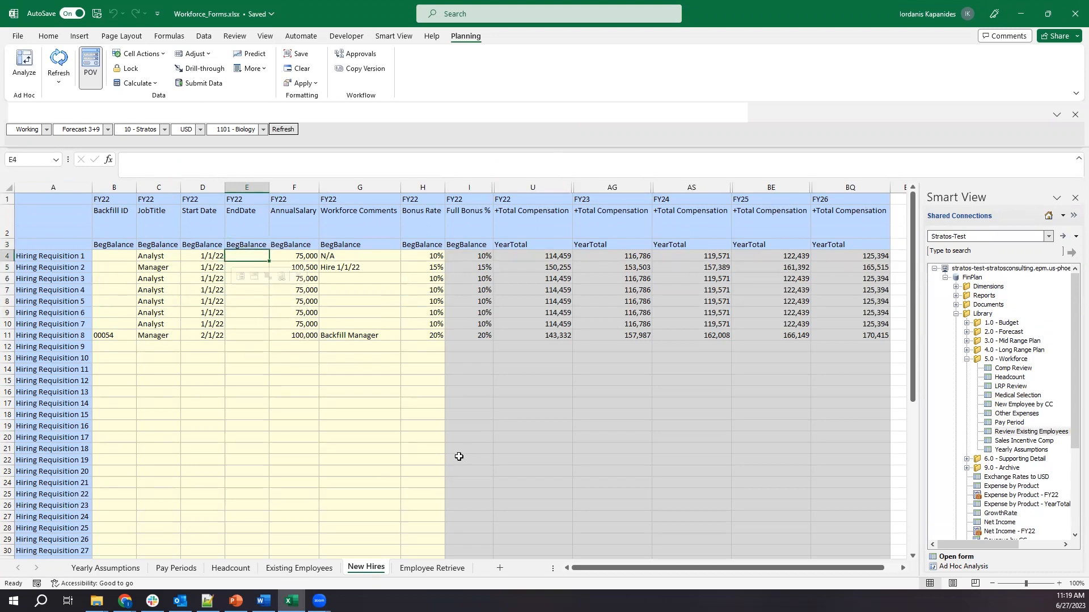
type("12/1/22")
Step: Fill the 12/1/22 end date down through Hiring Requisition 8 and submit the data
key("shift+Down")
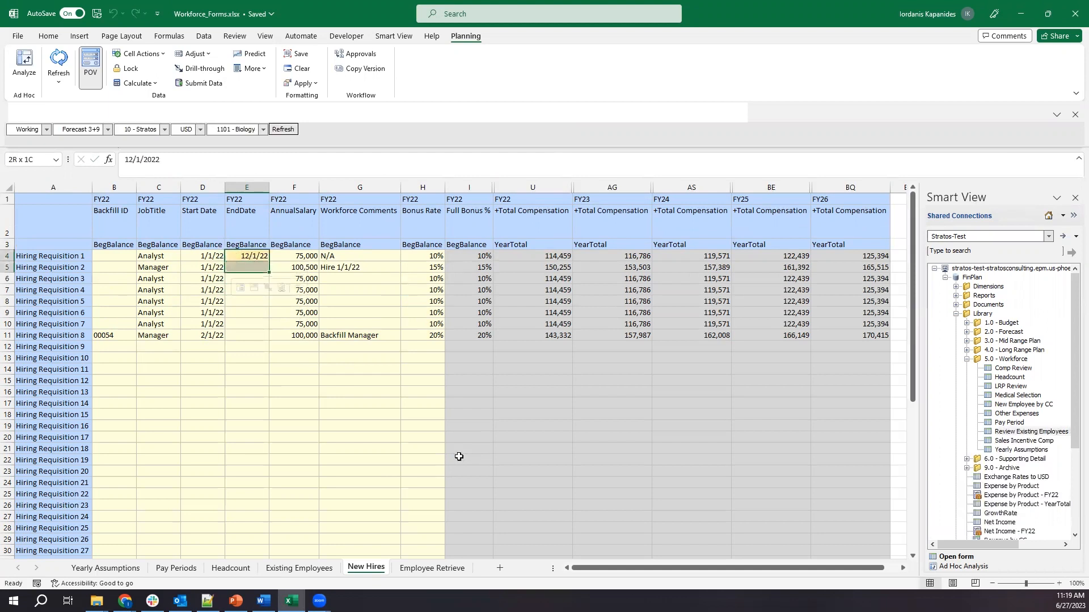
key("shift+Down")
key("shift+Down")
key("shift+Down")
key("shift+Down")
key("shift+Down")
key("shift+Down")
key("ctrl+d")
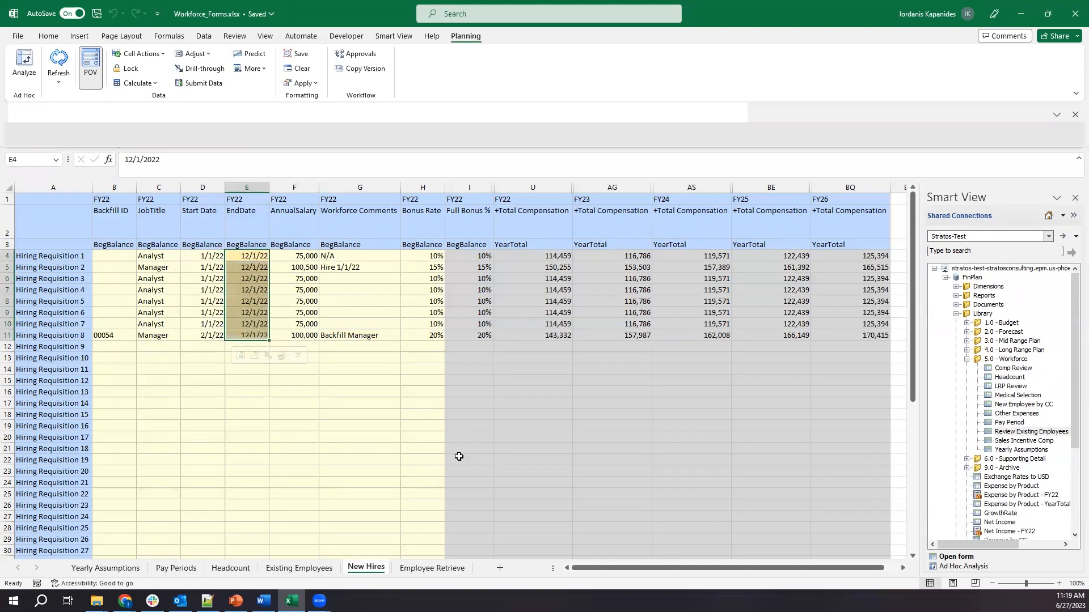
key("Right")
key("Right")
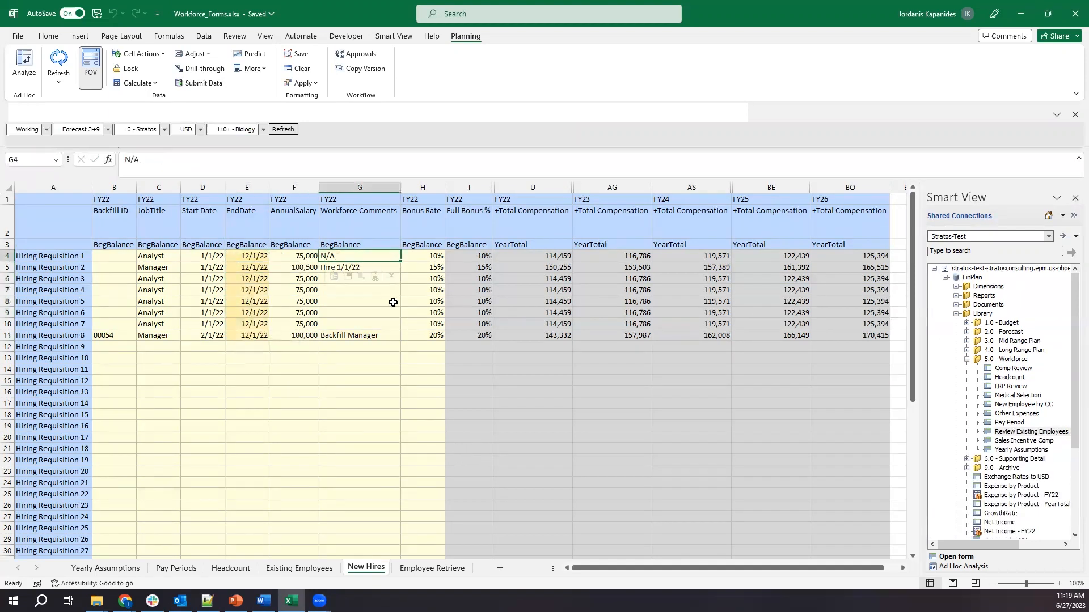
left_click(203, 83)
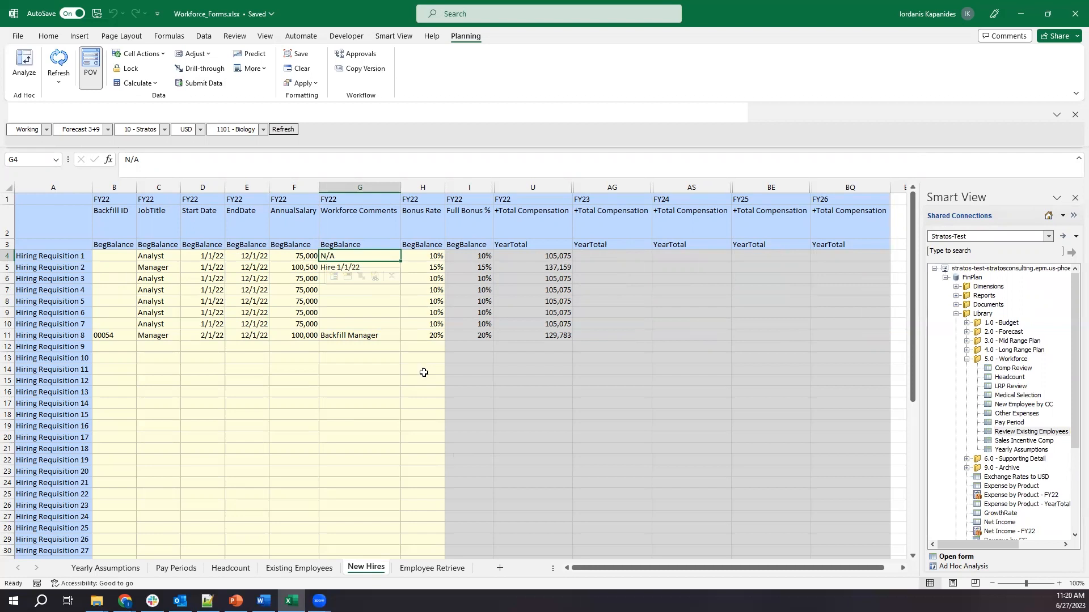
left_click(379, 457)
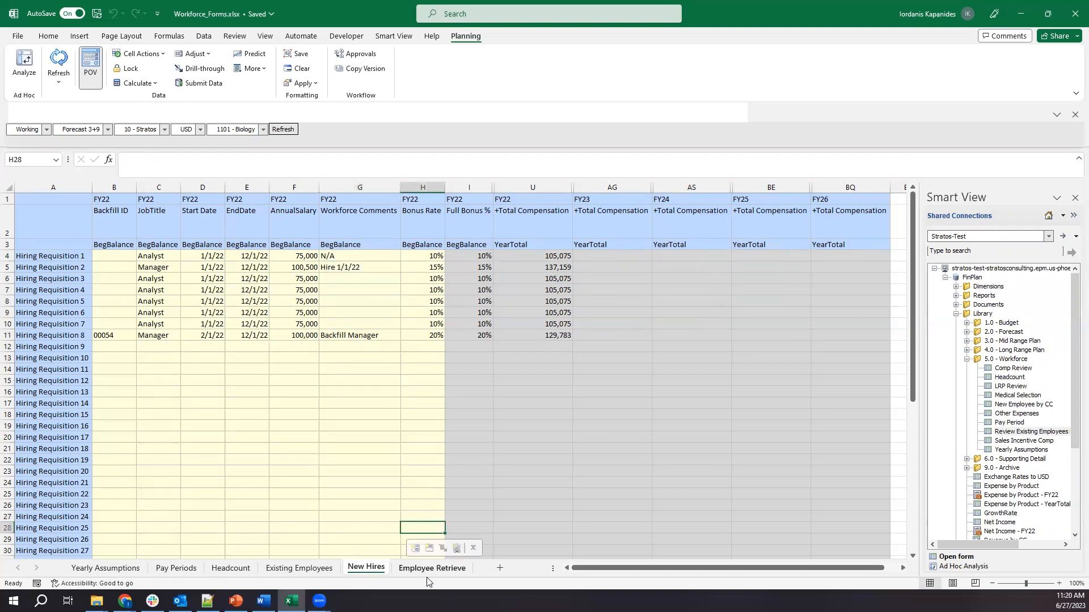
Step: On the Employee Retrieve sheet, pivot the Total Employees member from the column headings into the rows
left_click(424, 568)
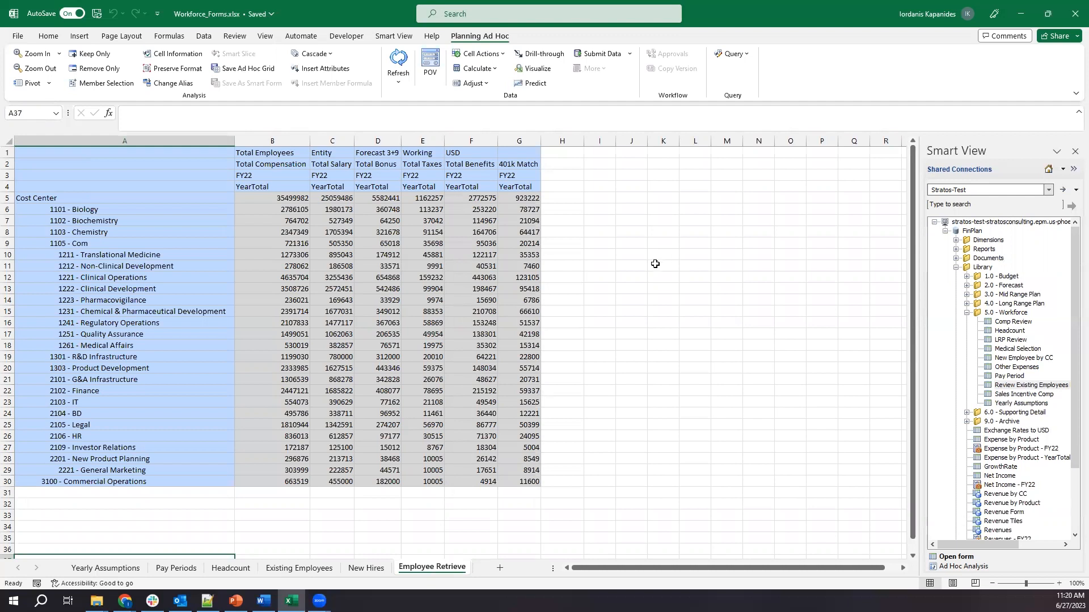
left_click(659, 264)
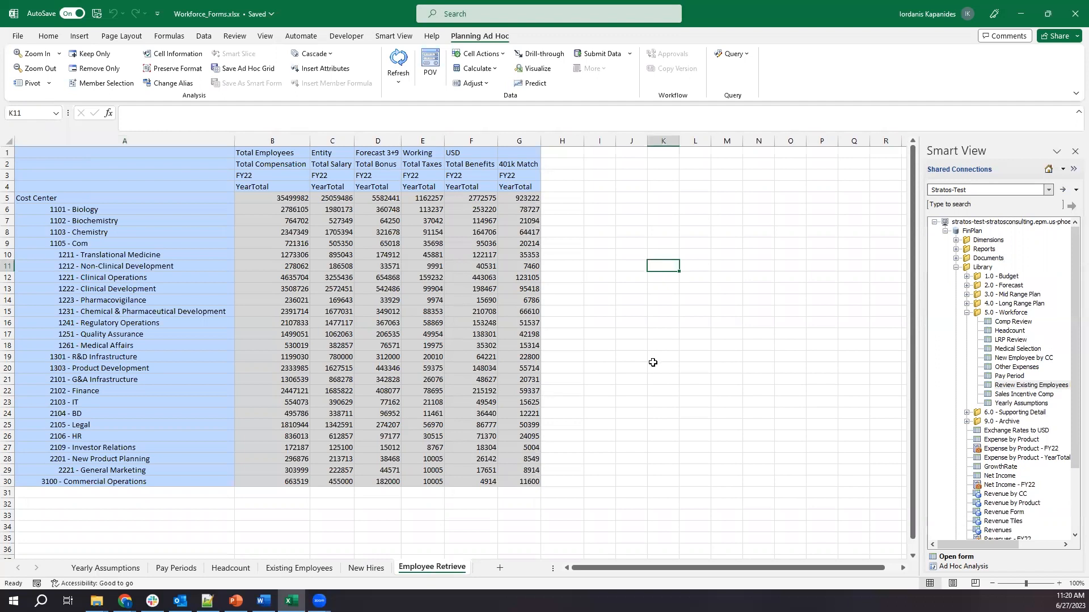
left_click(296, 153)
left_click(32, 83)
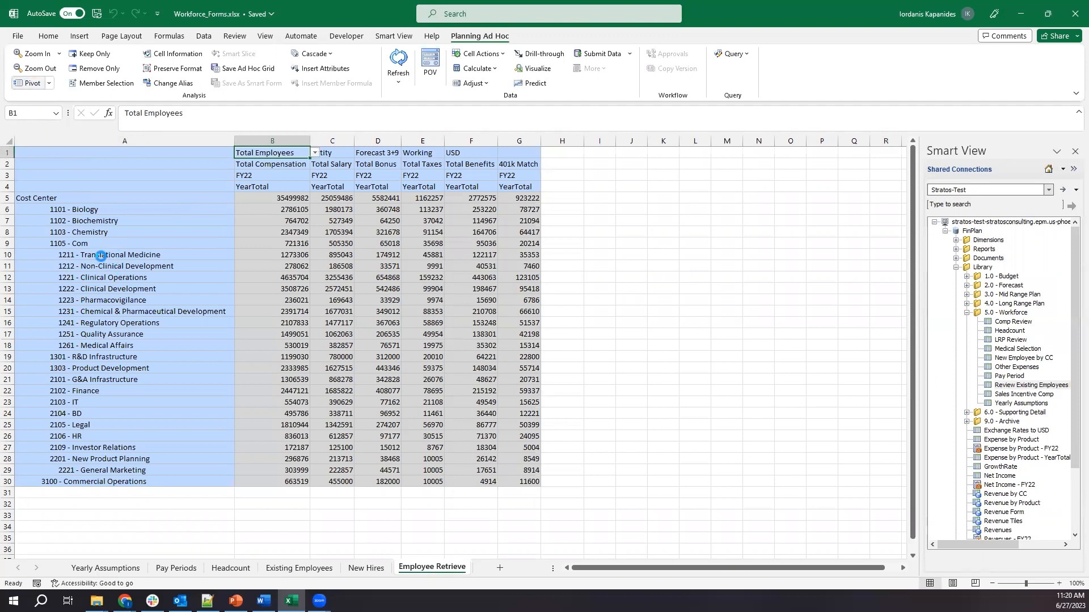
Step: Zoom in on Total Employees in the 1101 - Biology row to expand its members
left_click(44, 207)
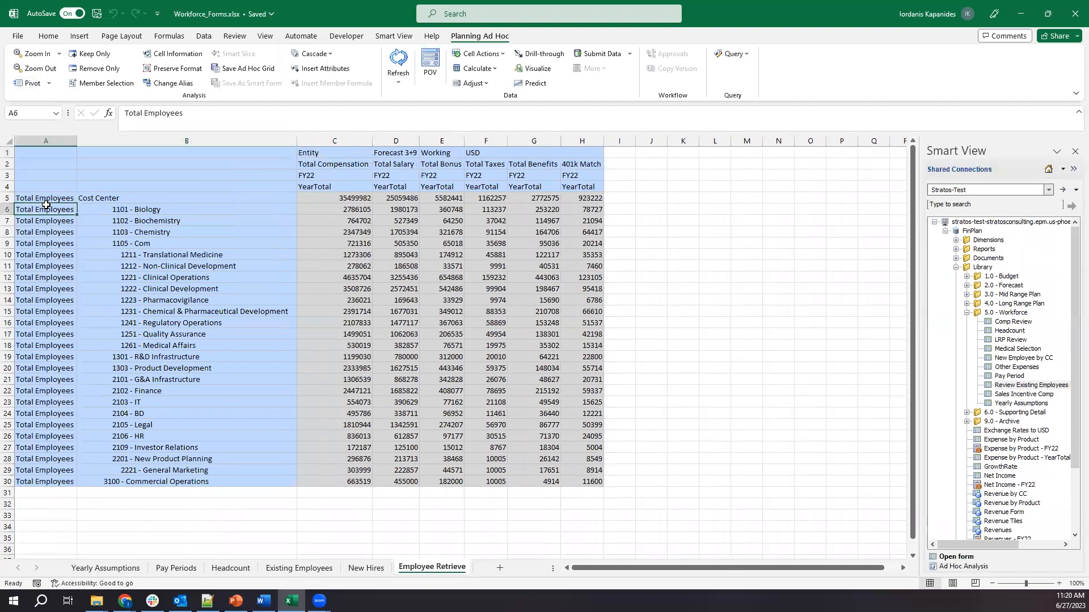
double_click(51, 209)
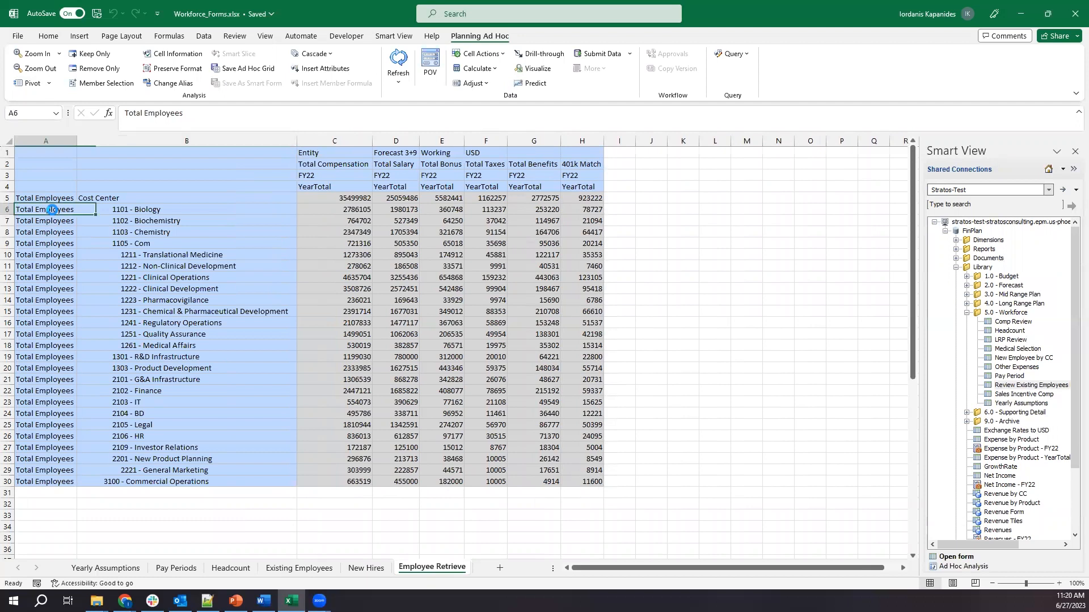